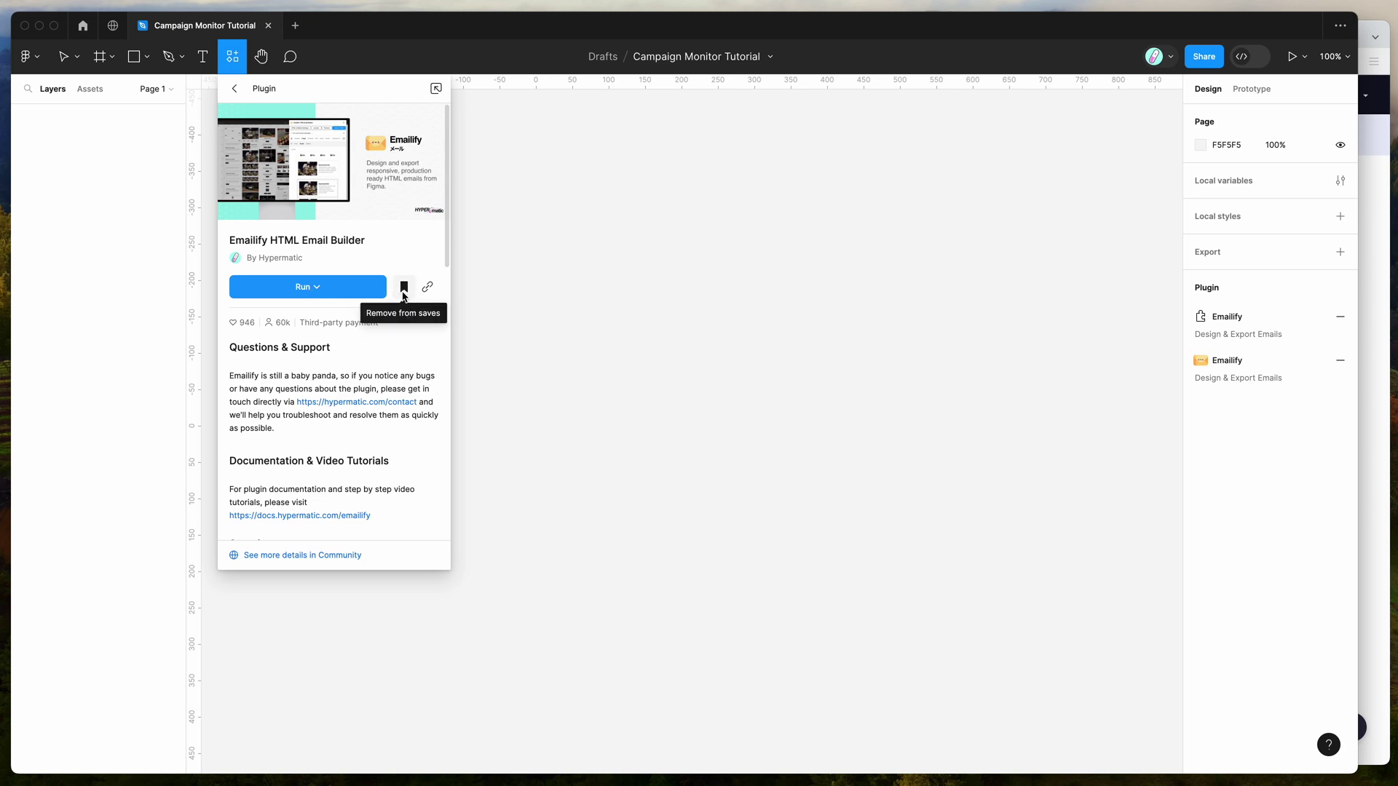
Step: Launch the Emailify HTML Email Builder plugin from the canvas's Saved plugins menu
left_click(534, 190)
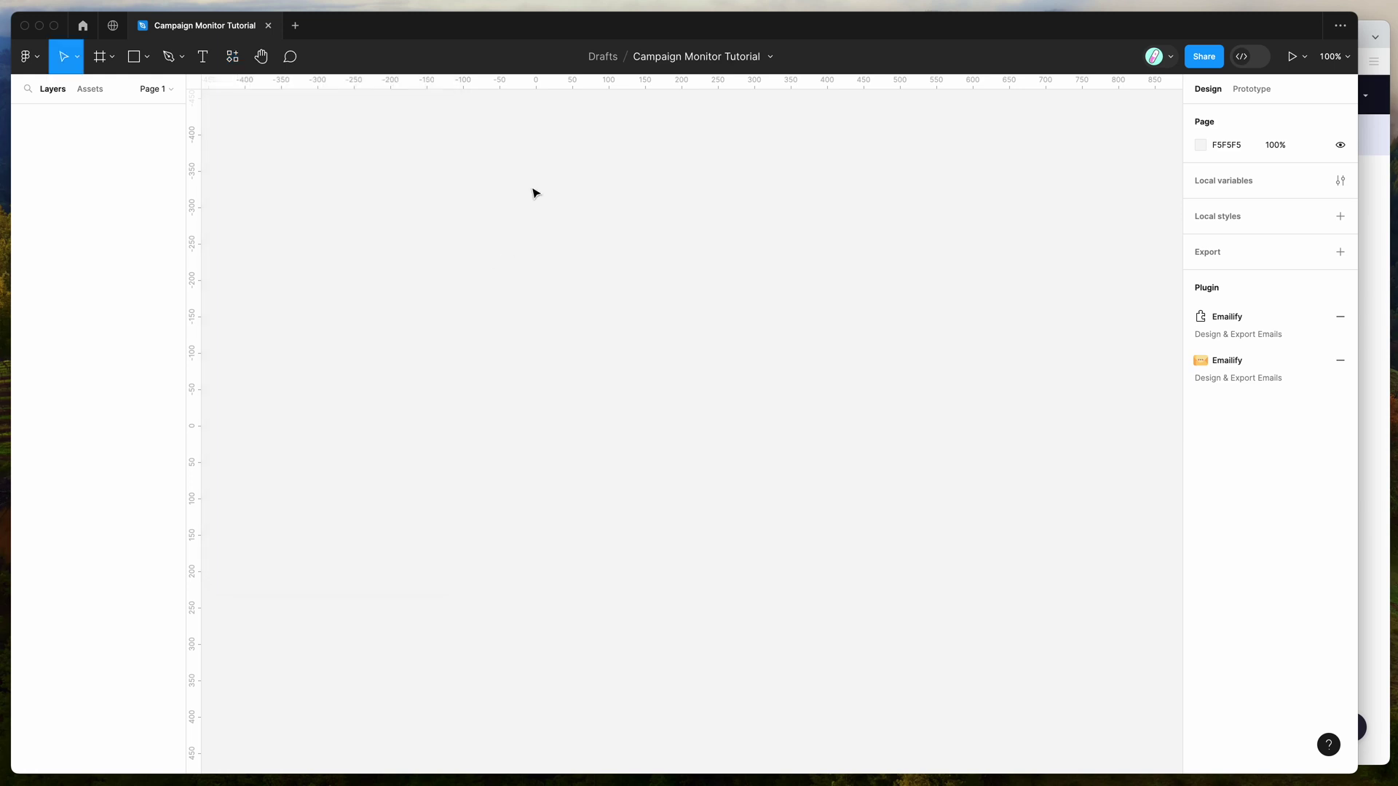
right_click(521, 181)
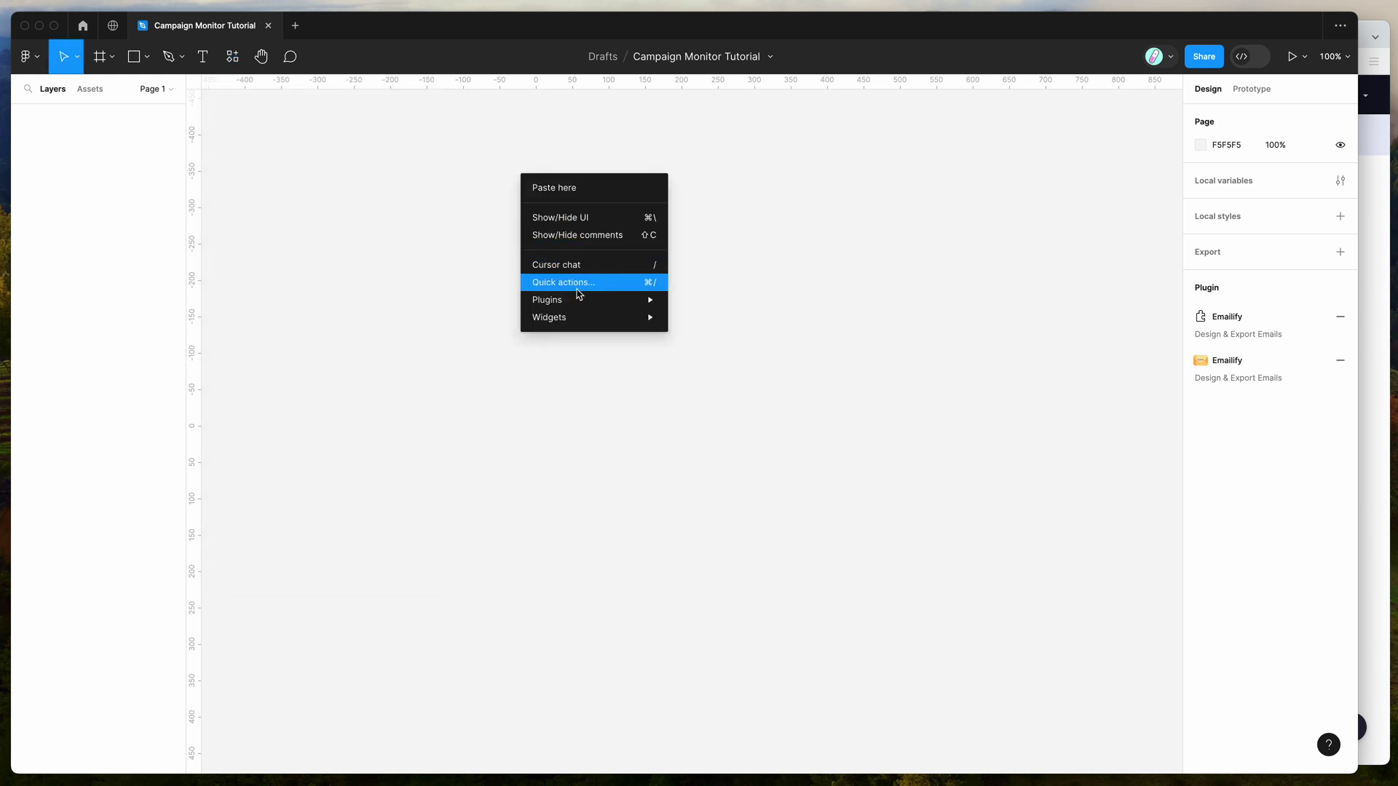
mouse_move(580, 300)
mouse_move(741, 439)
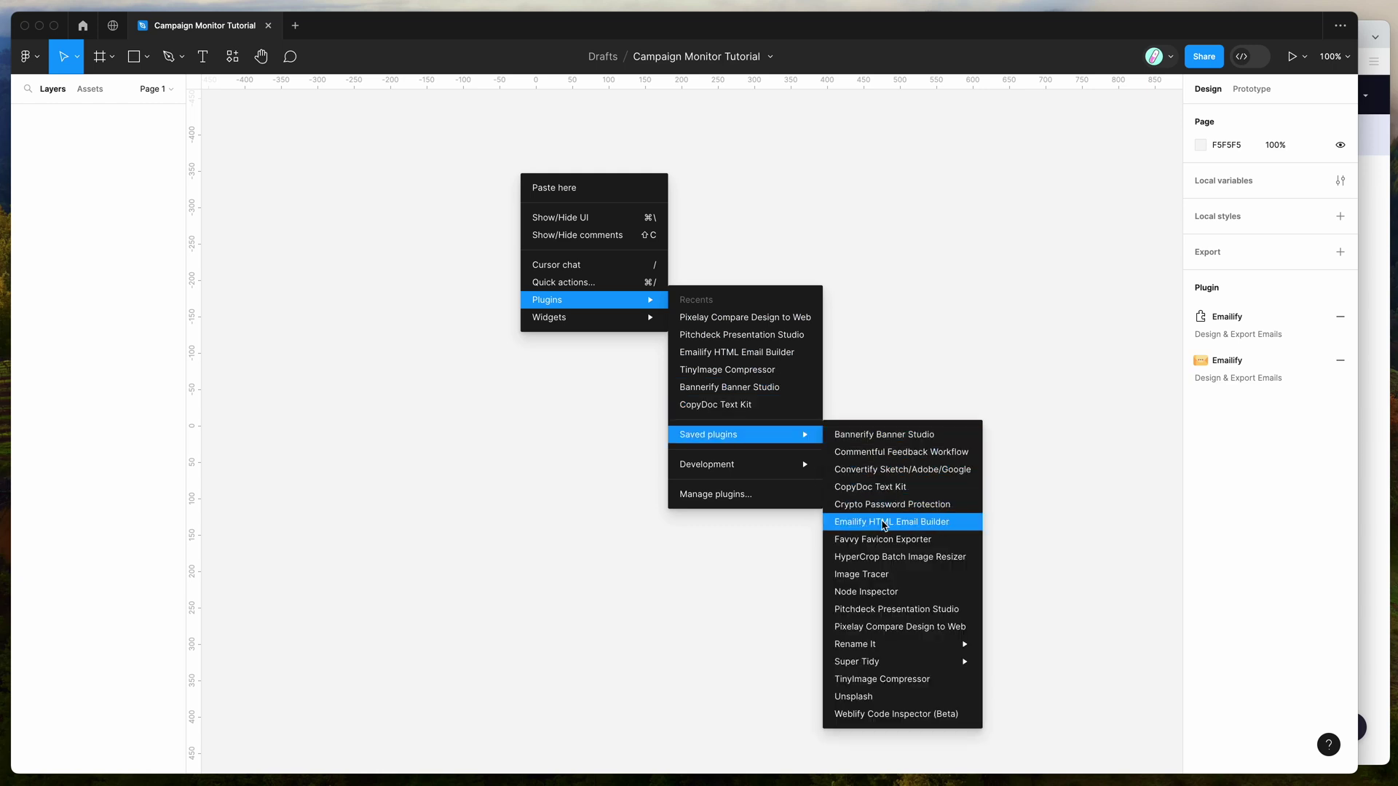
left_click(884, 523)
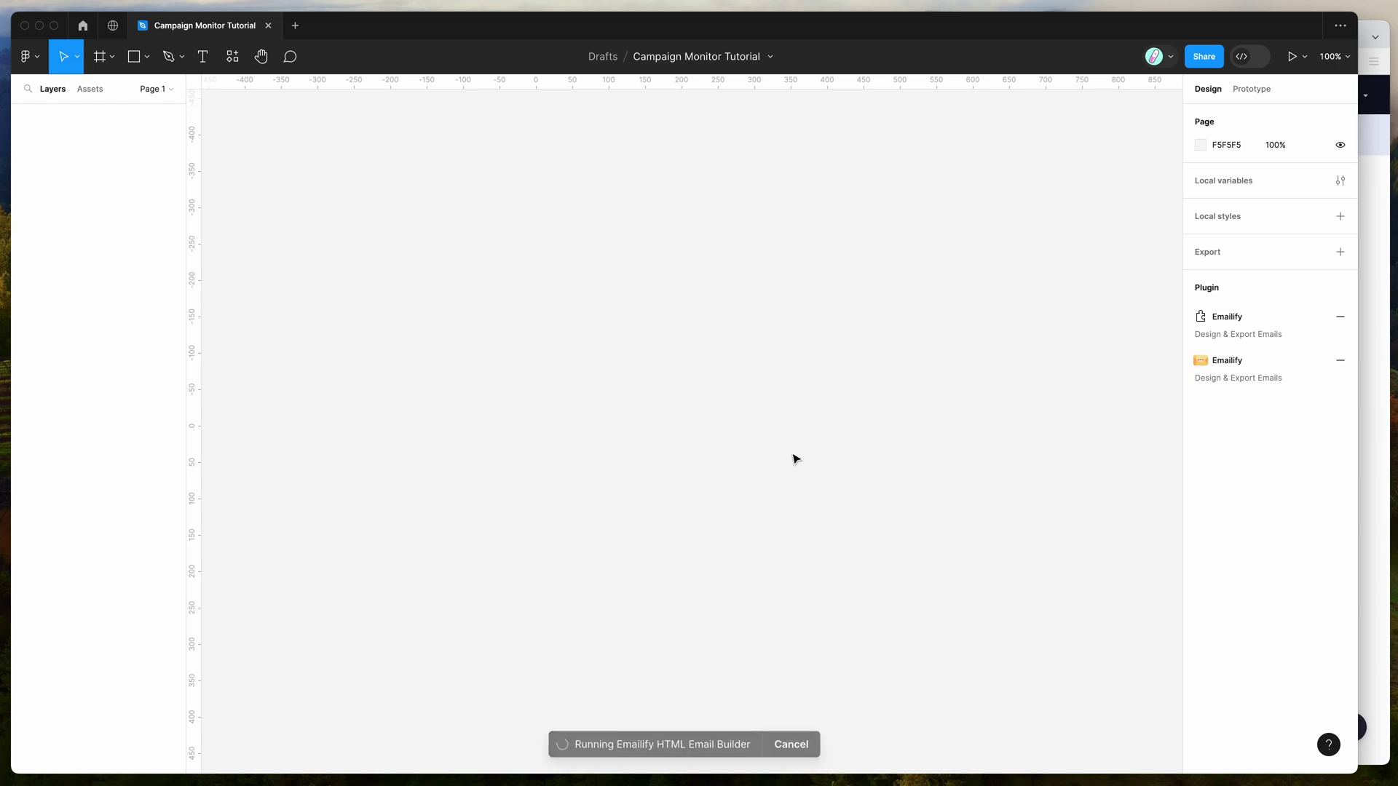
left_click_drag(305, 148, 1062, 152)
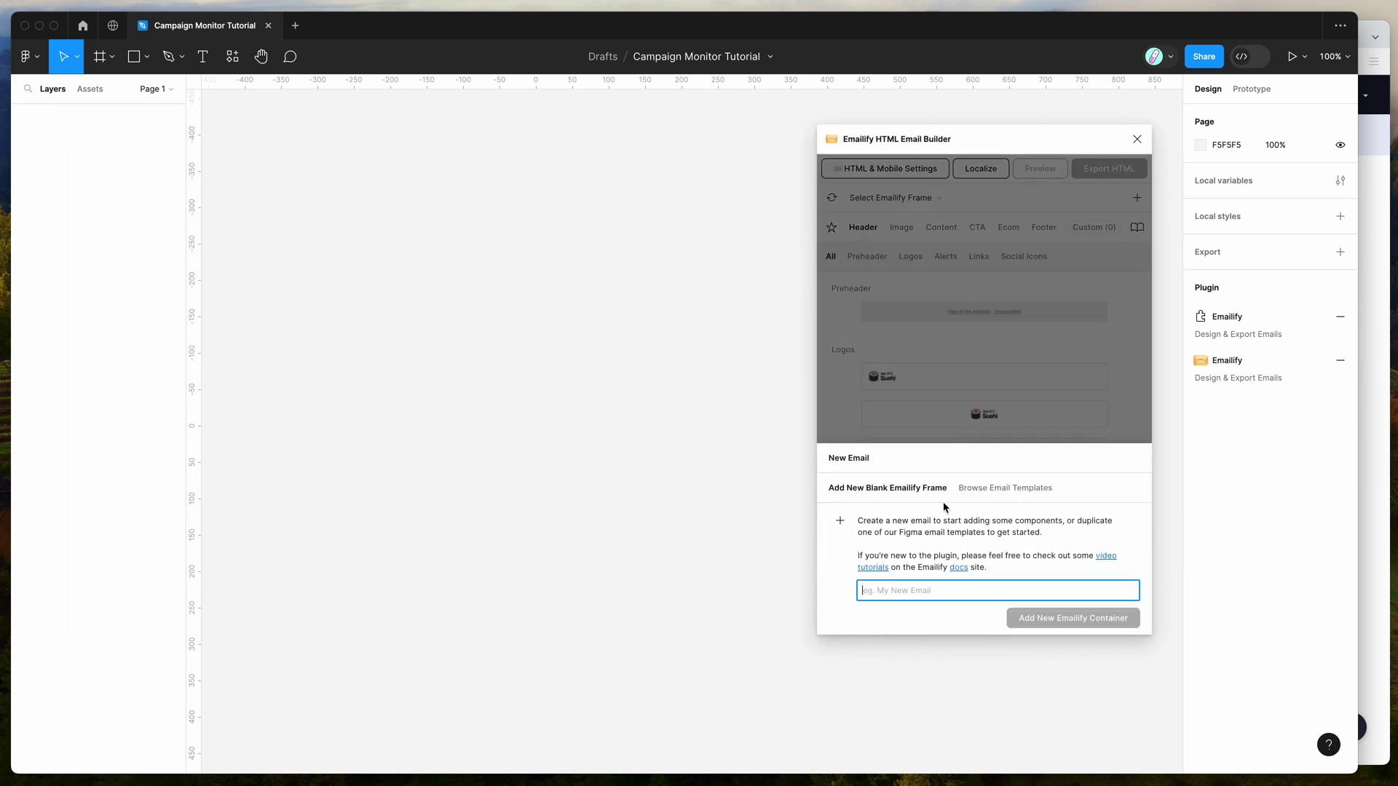
Step: Create a blank 600-wide Emailify email frame named 'Example'
type("Example")
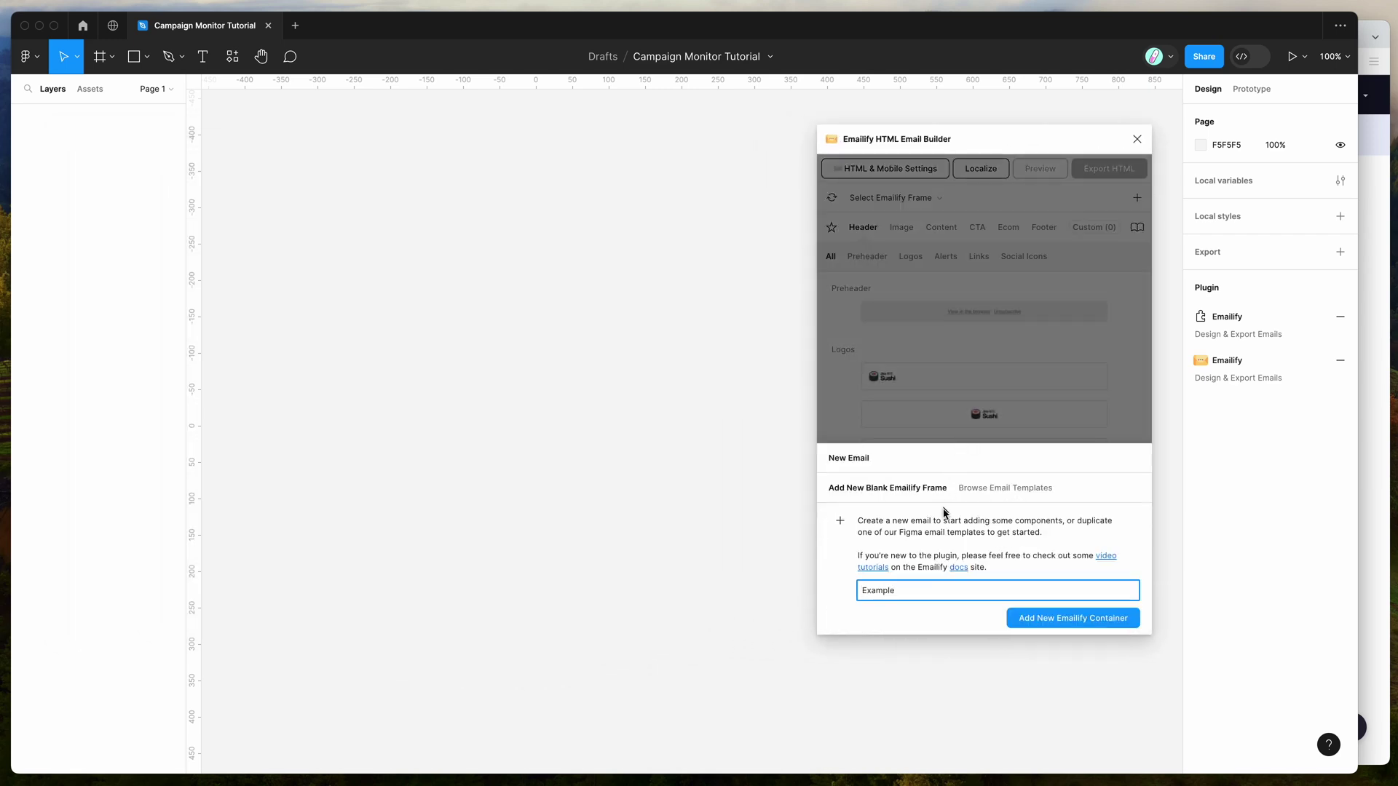
left_click_drag(901, 589, 853, 591)
left_click(899, 592)
left_click(1048, 623)
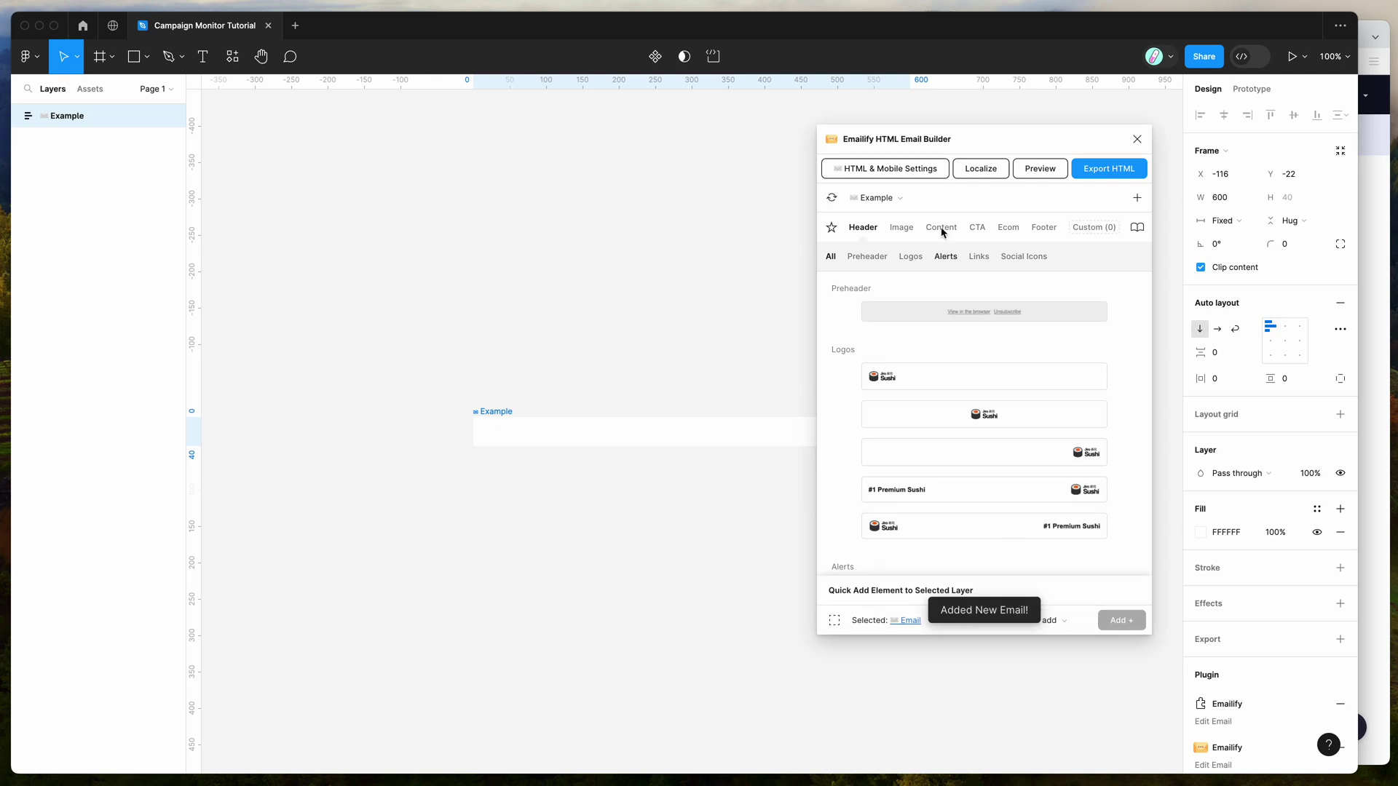
Step: Add the centred Sushi logo header block to the Example email
left_click_drag(961, 134, 994, 164)
scroll(784, 202, "right", 3)
scroll(783, 202, "down", 2)
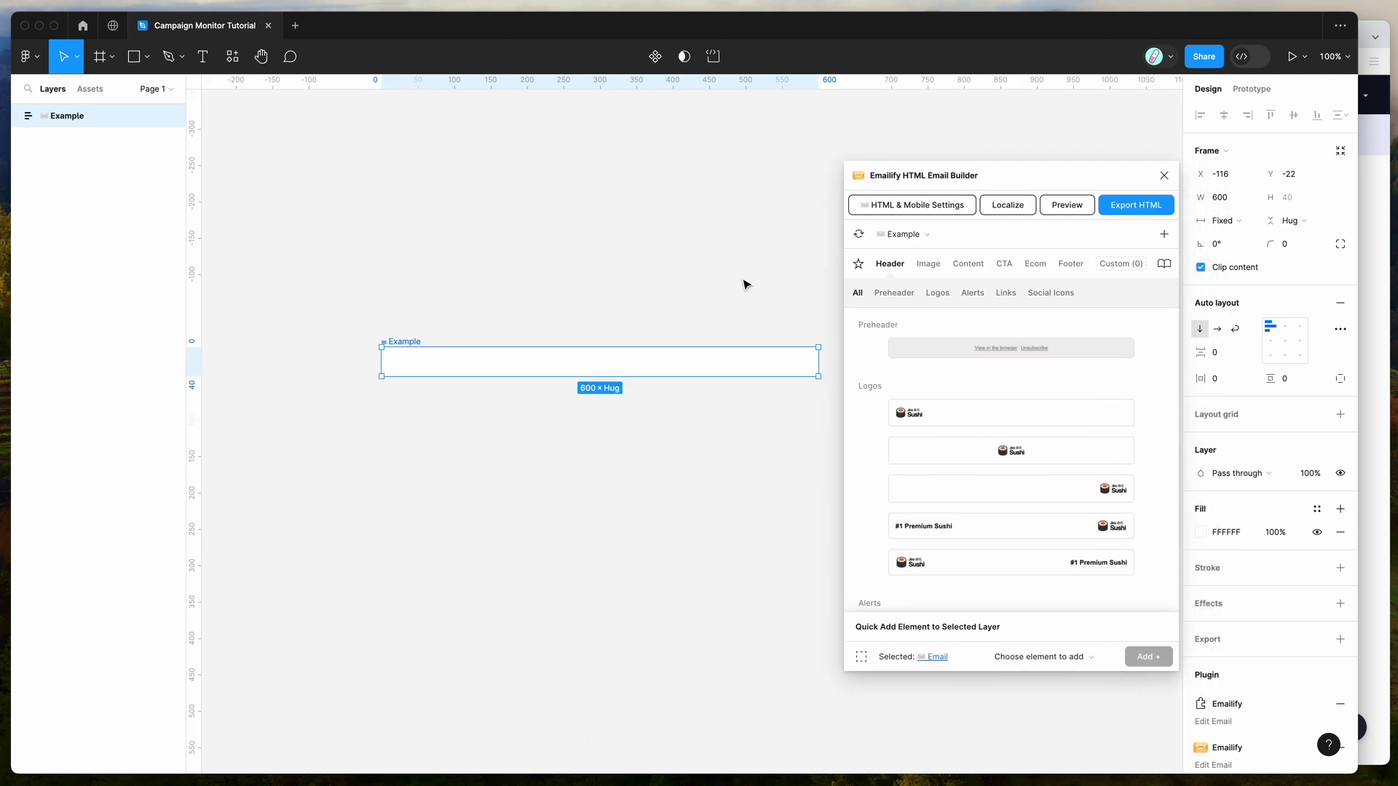
scroll(746, 284, "down", 2)
scroll(746, 284, "right", 1)
left_click(1007, 451)
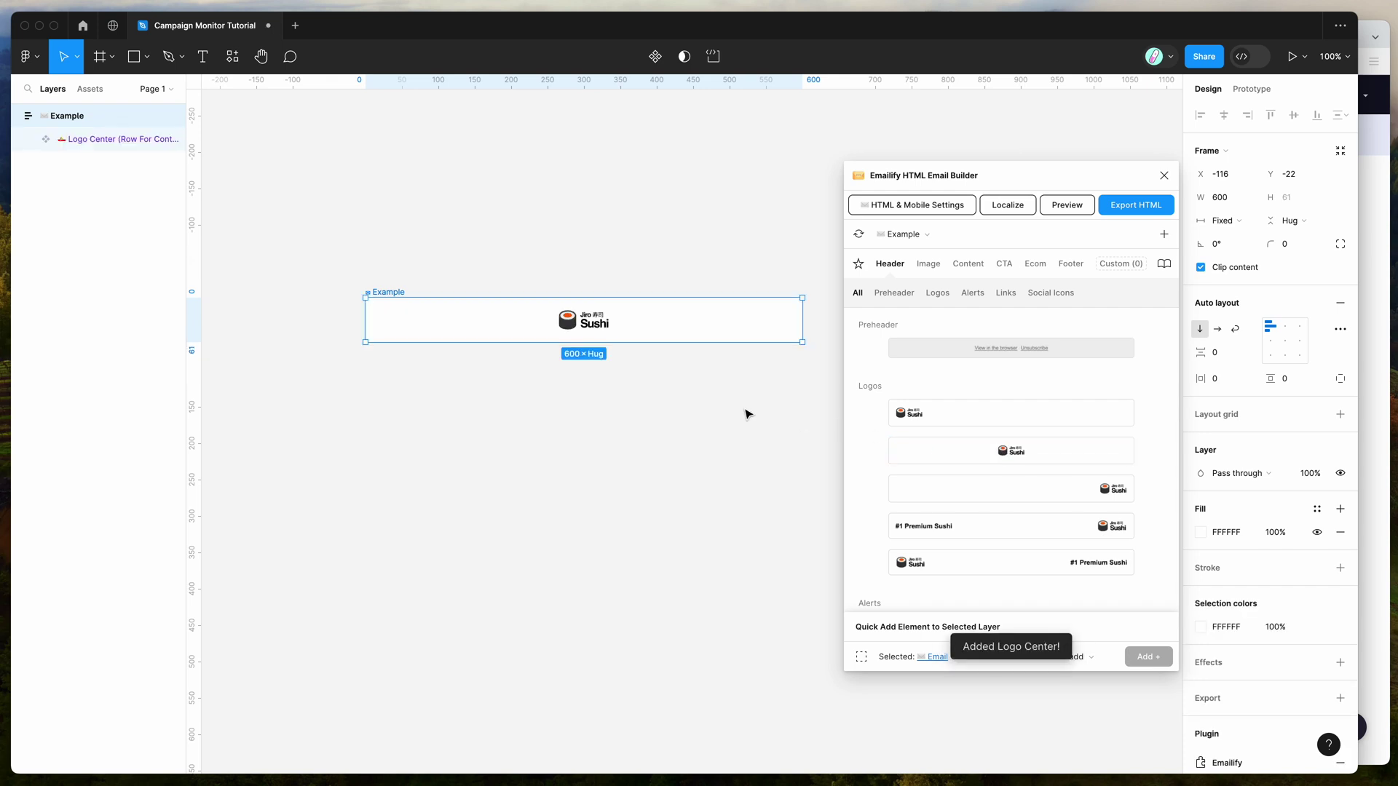
Step: Add the Heading With Paragraph block ('Experience our sushi bar') below the logo
scroll(790, 390, "down", 2)
scroll(790, 391, "right", 1)
left_click(968, 264)
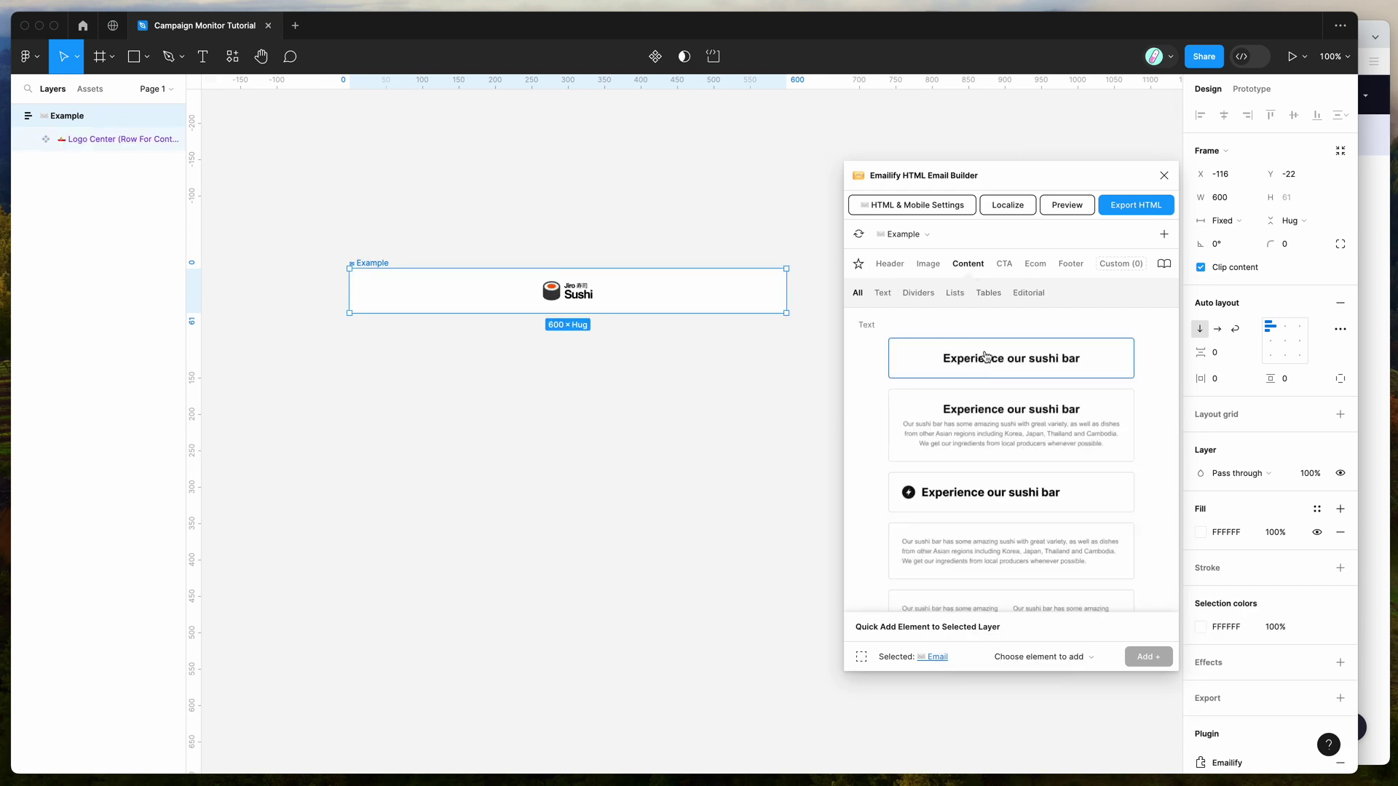
left_click(990, 423)
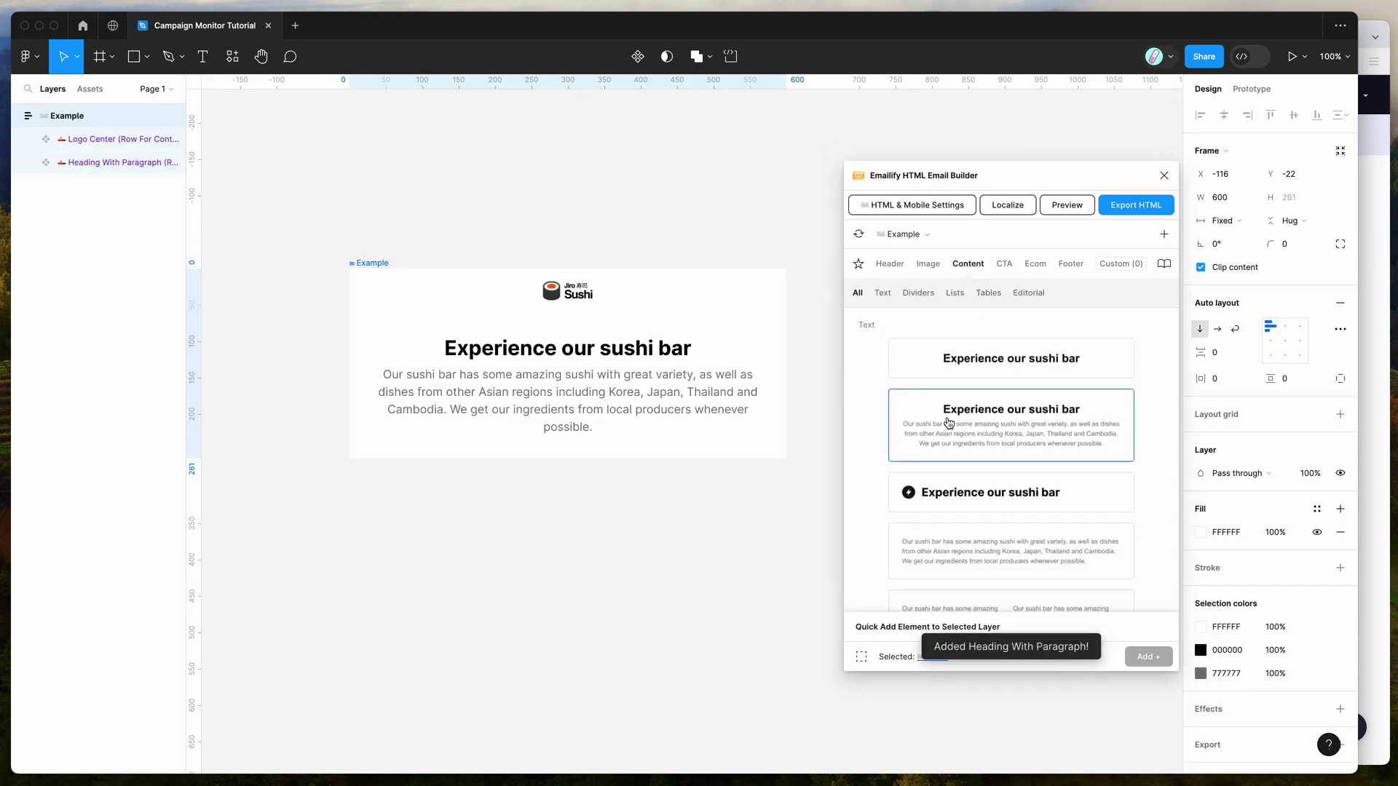
scroll(736, 405, "down", 1)
scroll(736, 405, "right", 1)
Step: Add the Head Sushi Chef card from the CTA Cards blocks
left_click(793, 384)
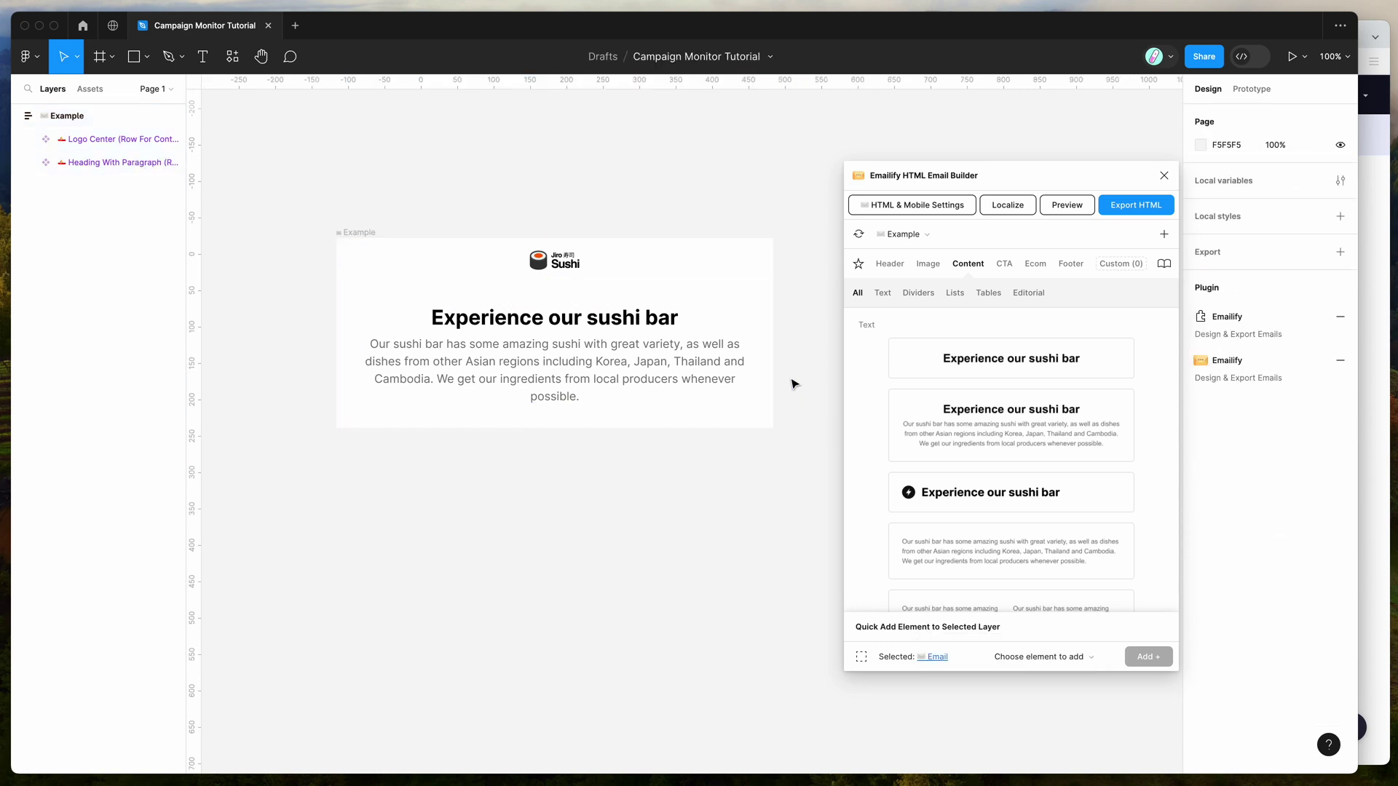
left_click(359, 232)
scroll(457, 203, "down", 1)
scroll(457, 204, "right", 1)
scroll(456, 201, "up", 1)
scroll(456, 201, "right", 1)
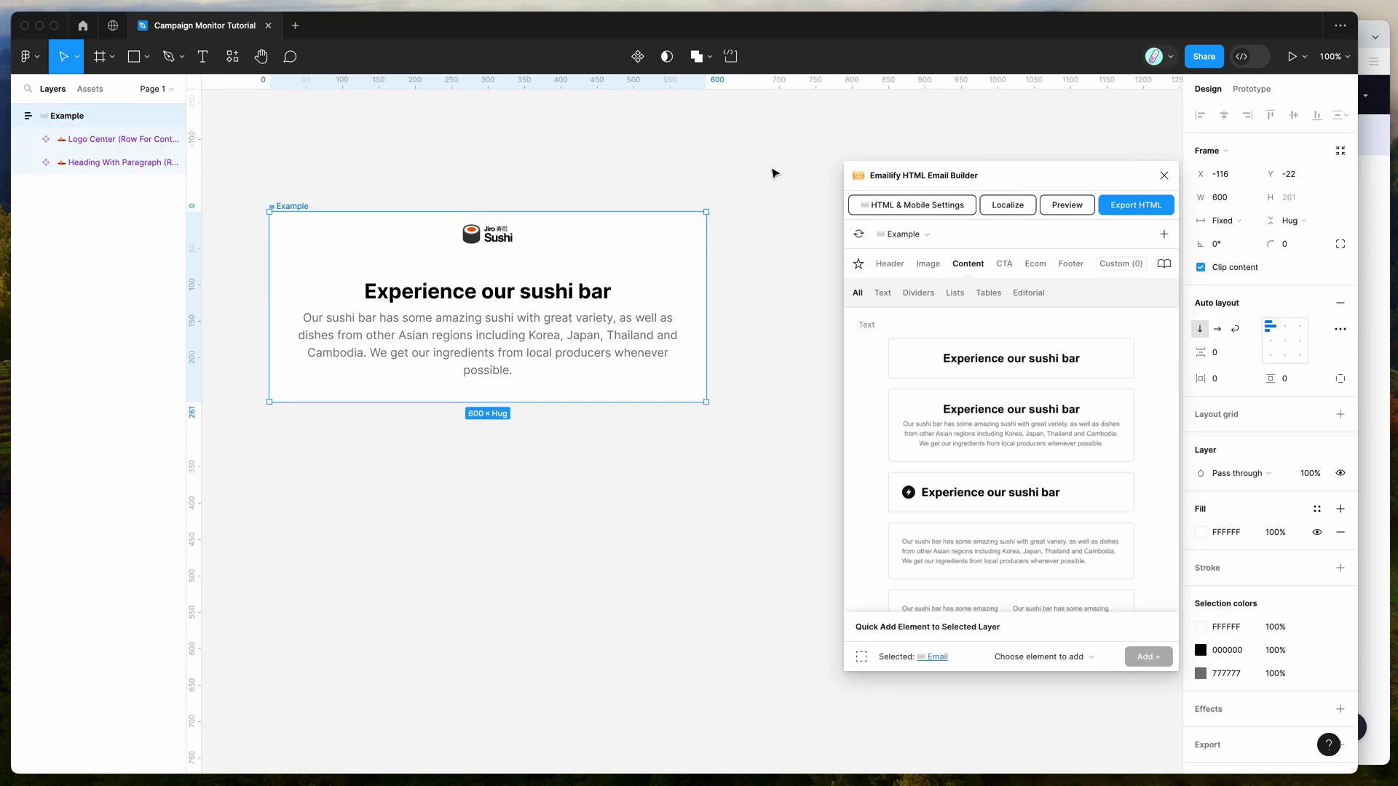
left_click_drag(964, 175, 881, 153)
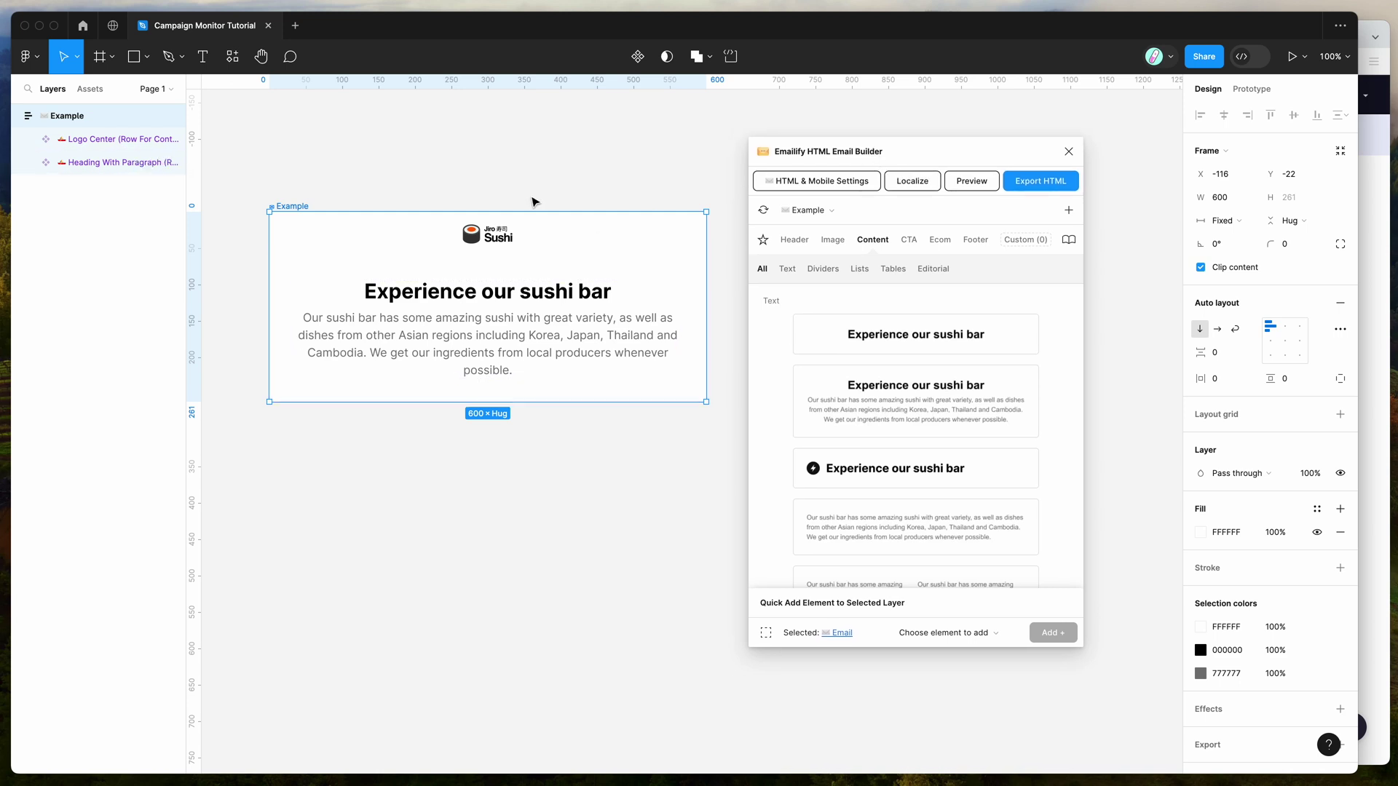
left_click(906, 242)
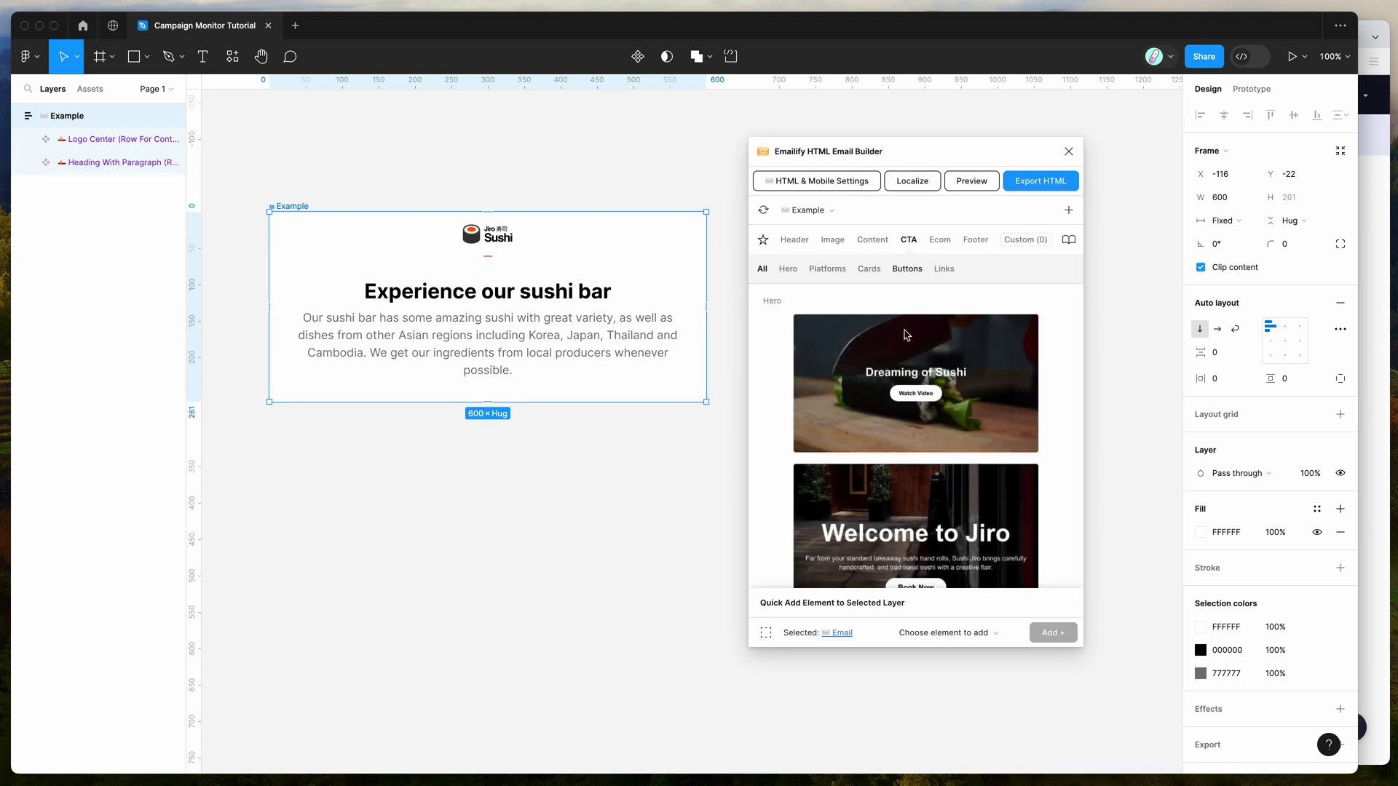
scroll(904, 365, "down", 10)
scroll(905, 365, "down", 10)
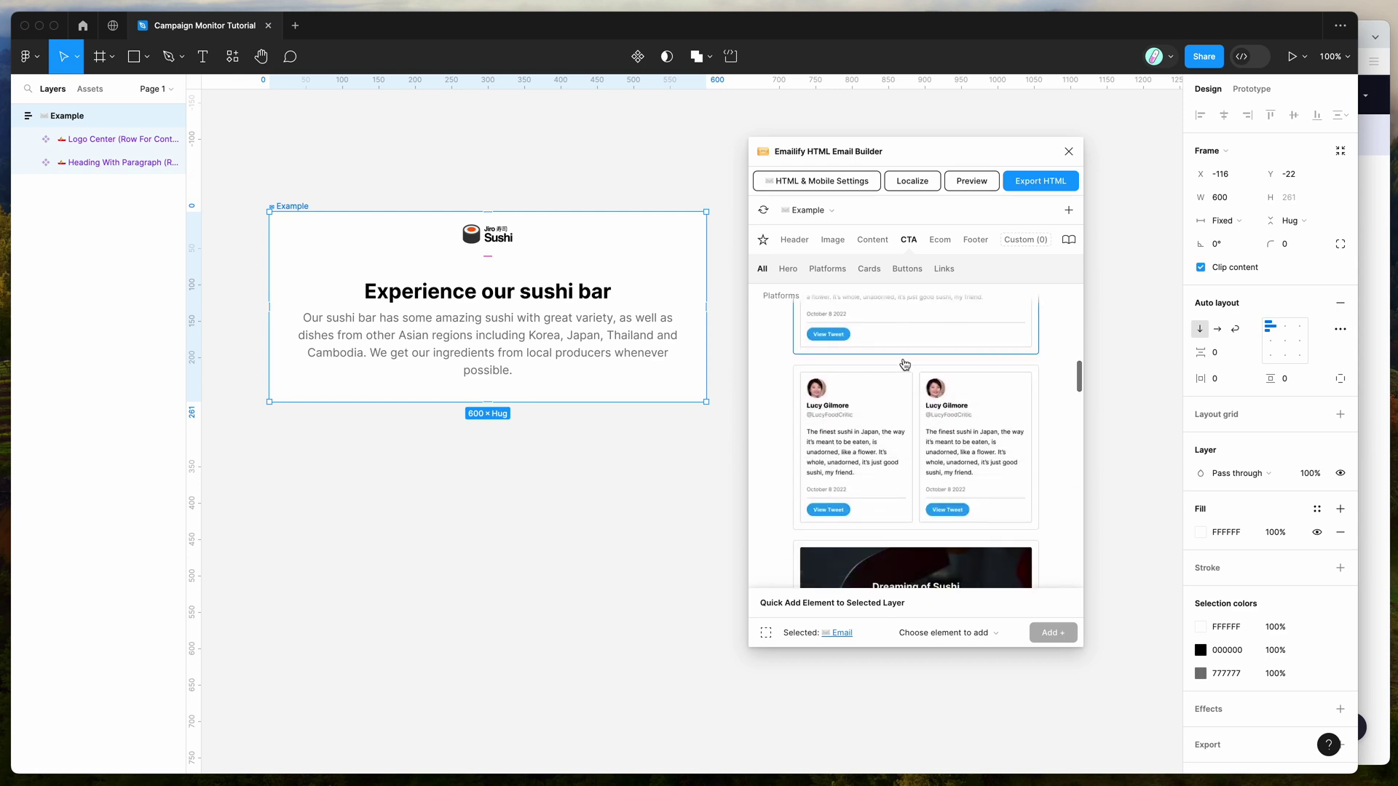
scroll(904, 364, "down", 3)
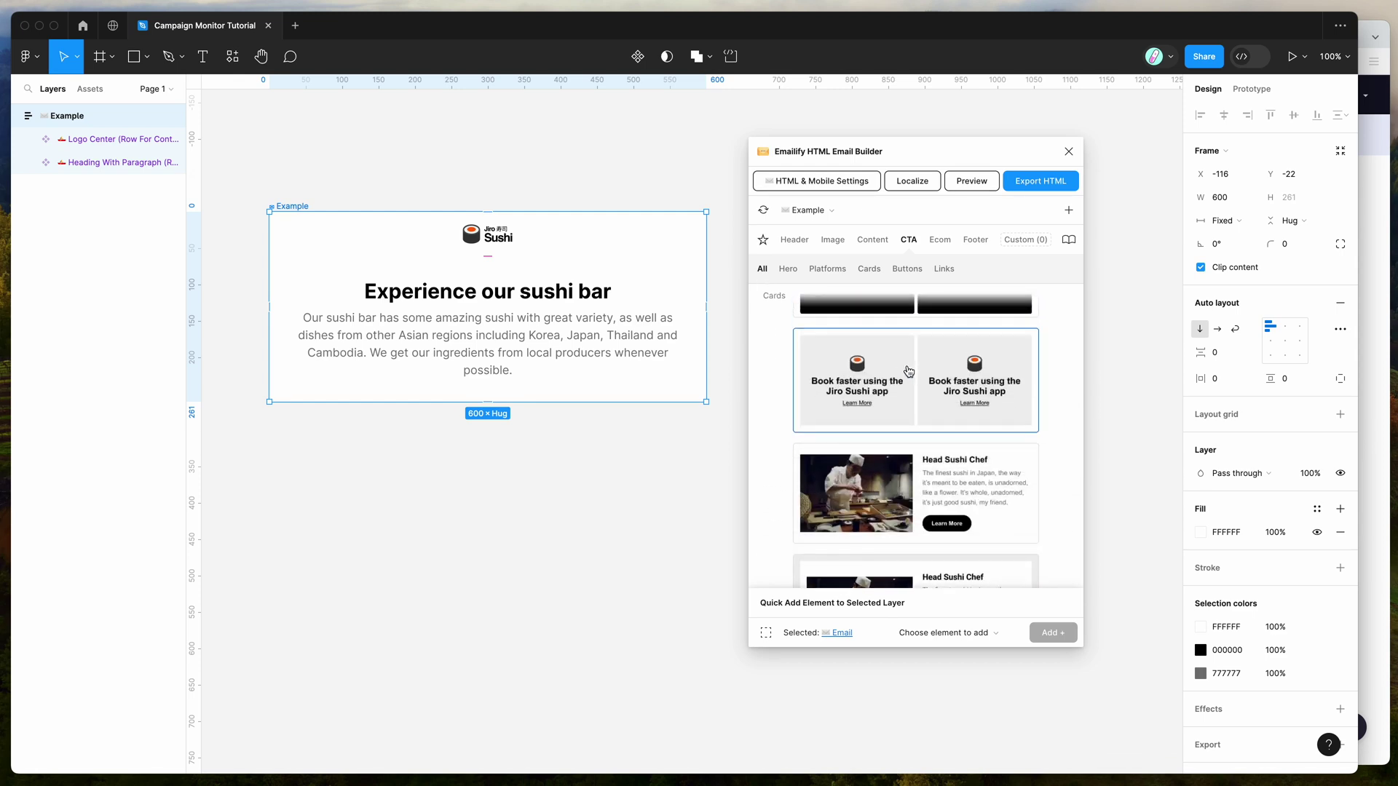
left_click(954, 491)
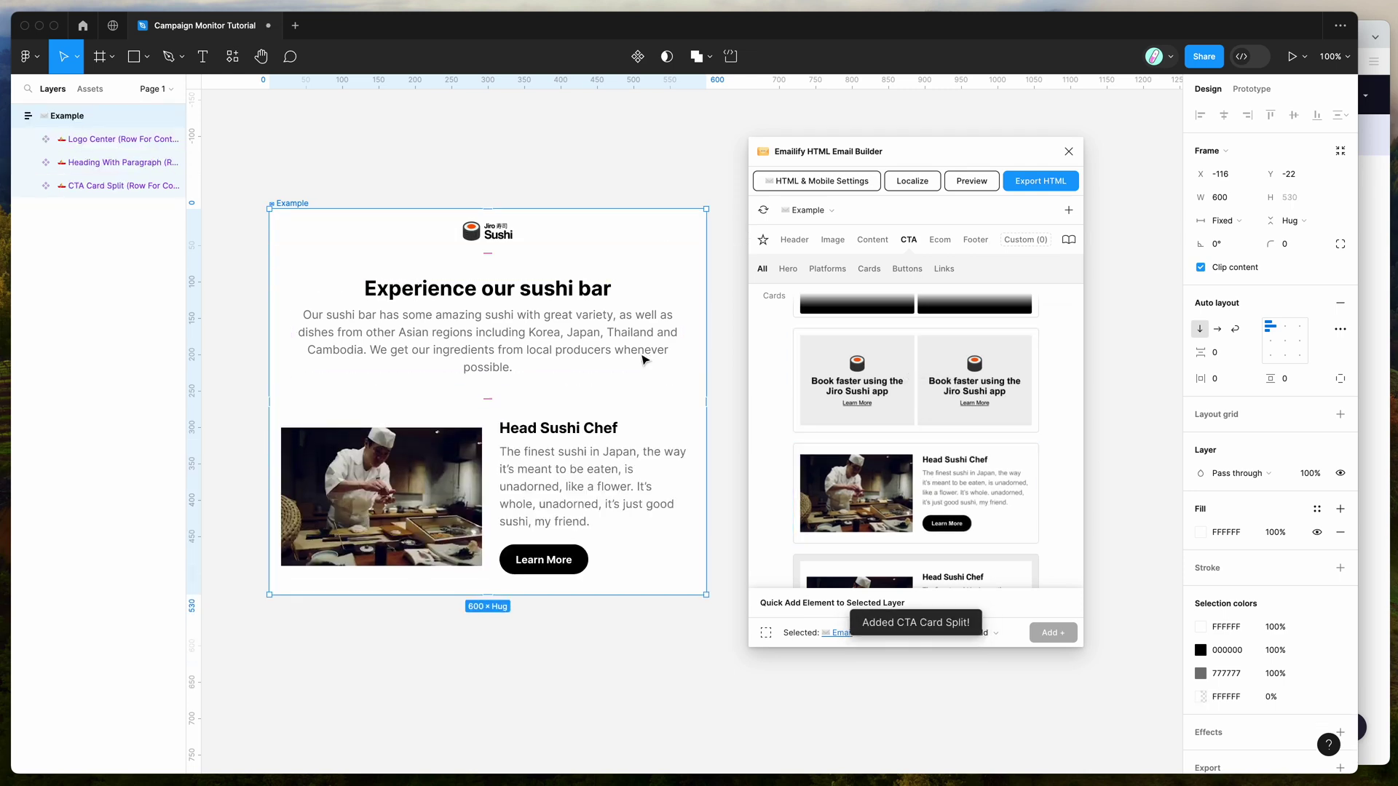
scroll(642, 358, "down", 2)
Step: Add the Campaign Monitor footer block to the end of the email
left_click_drag(971, 151, 957, 142)
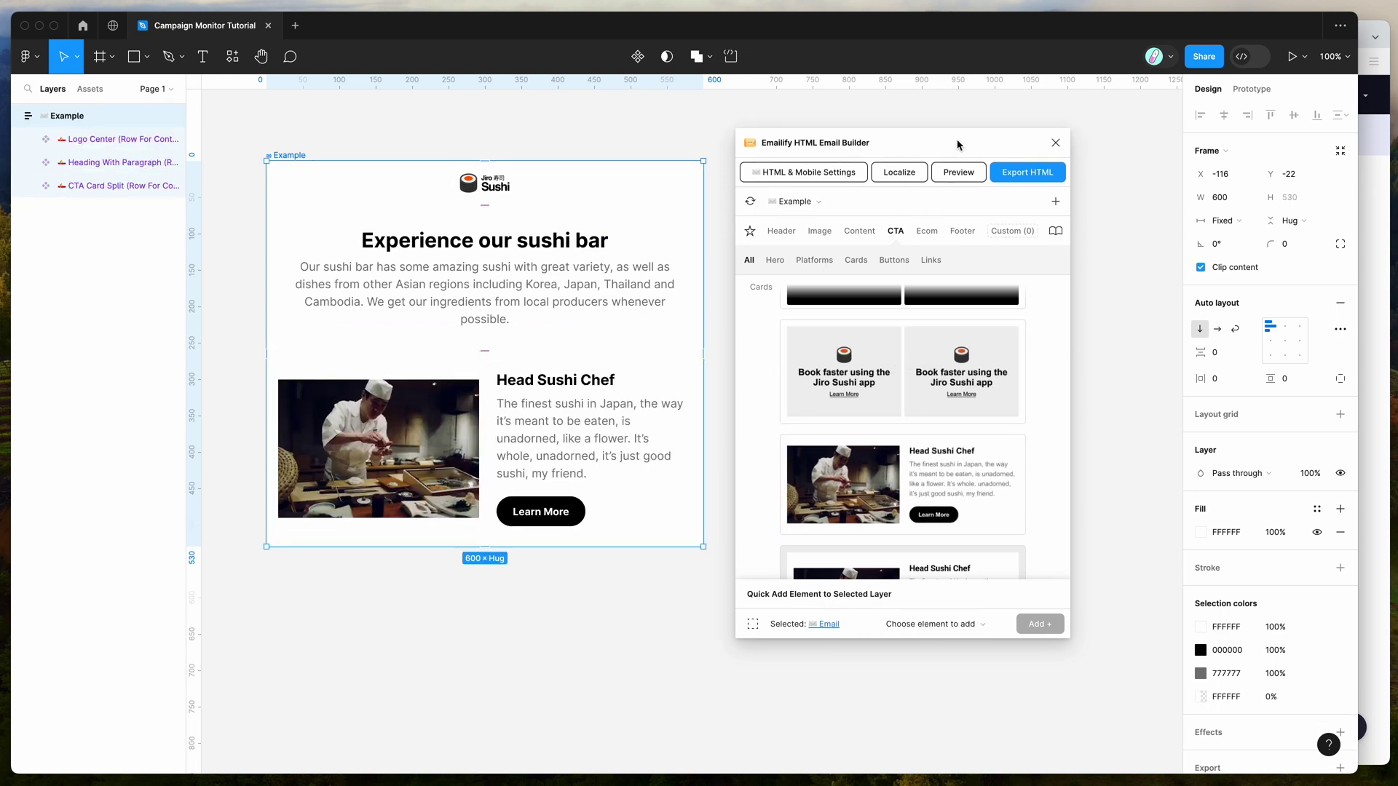
left_click(963, 234)
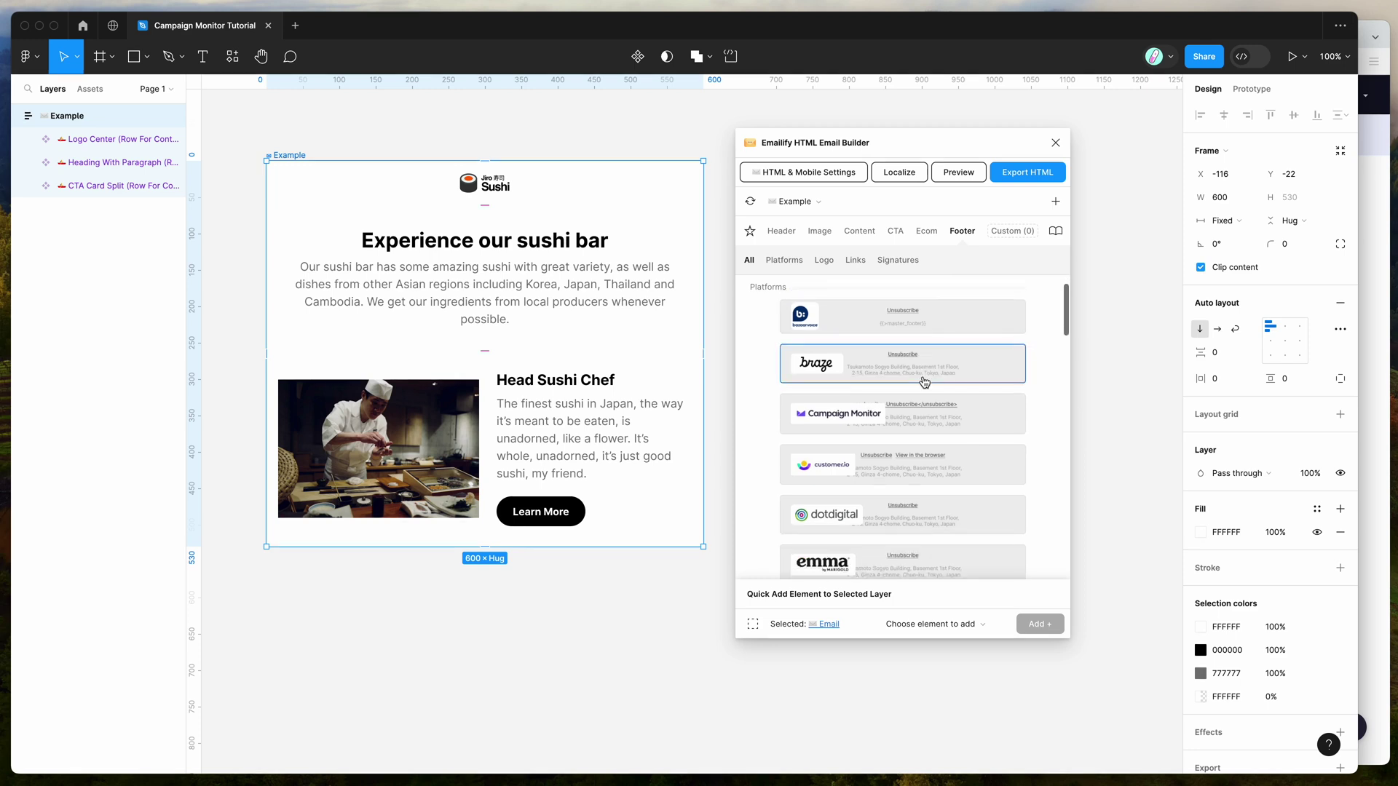
scroll(874, 380, "down", 1)
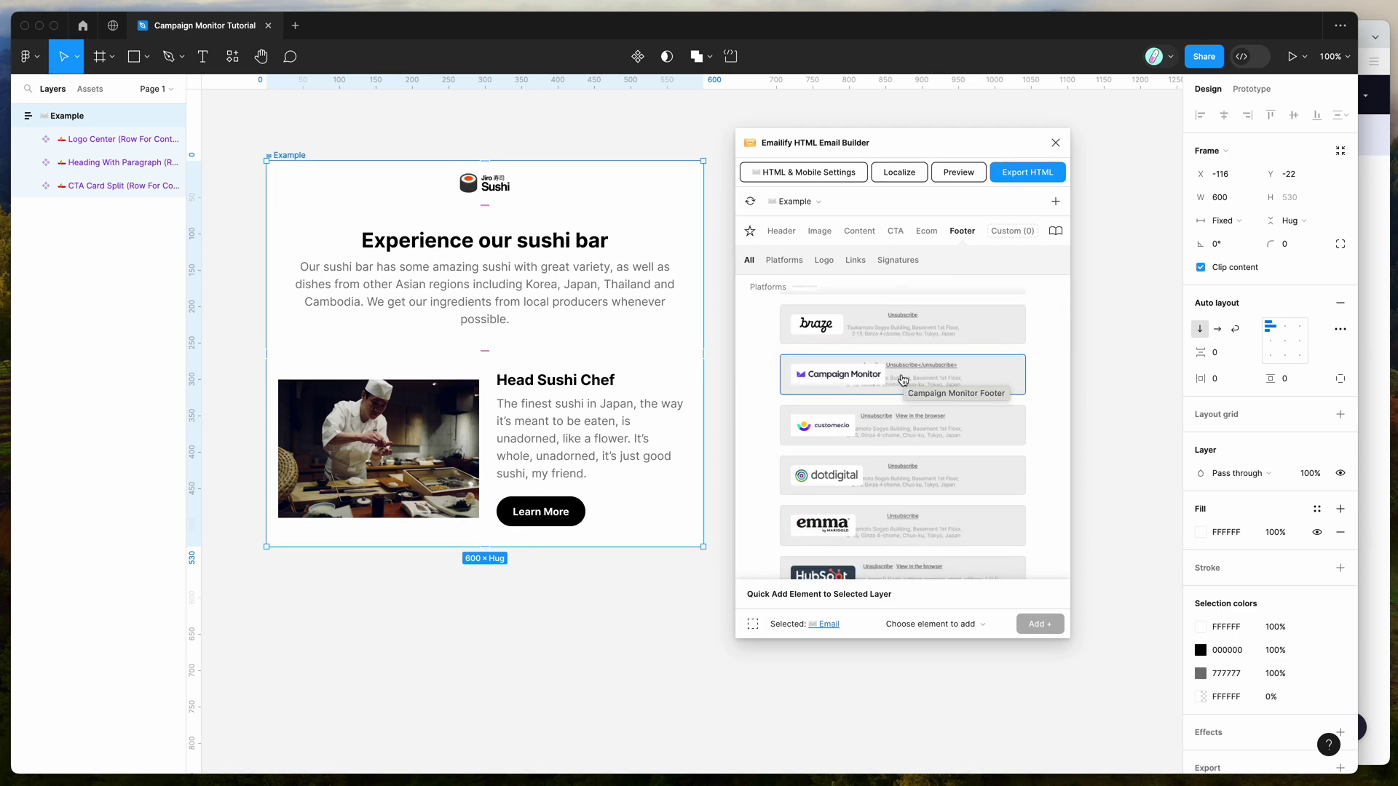
left_click(901, 379)
scroll(623, 536, "down", 2)
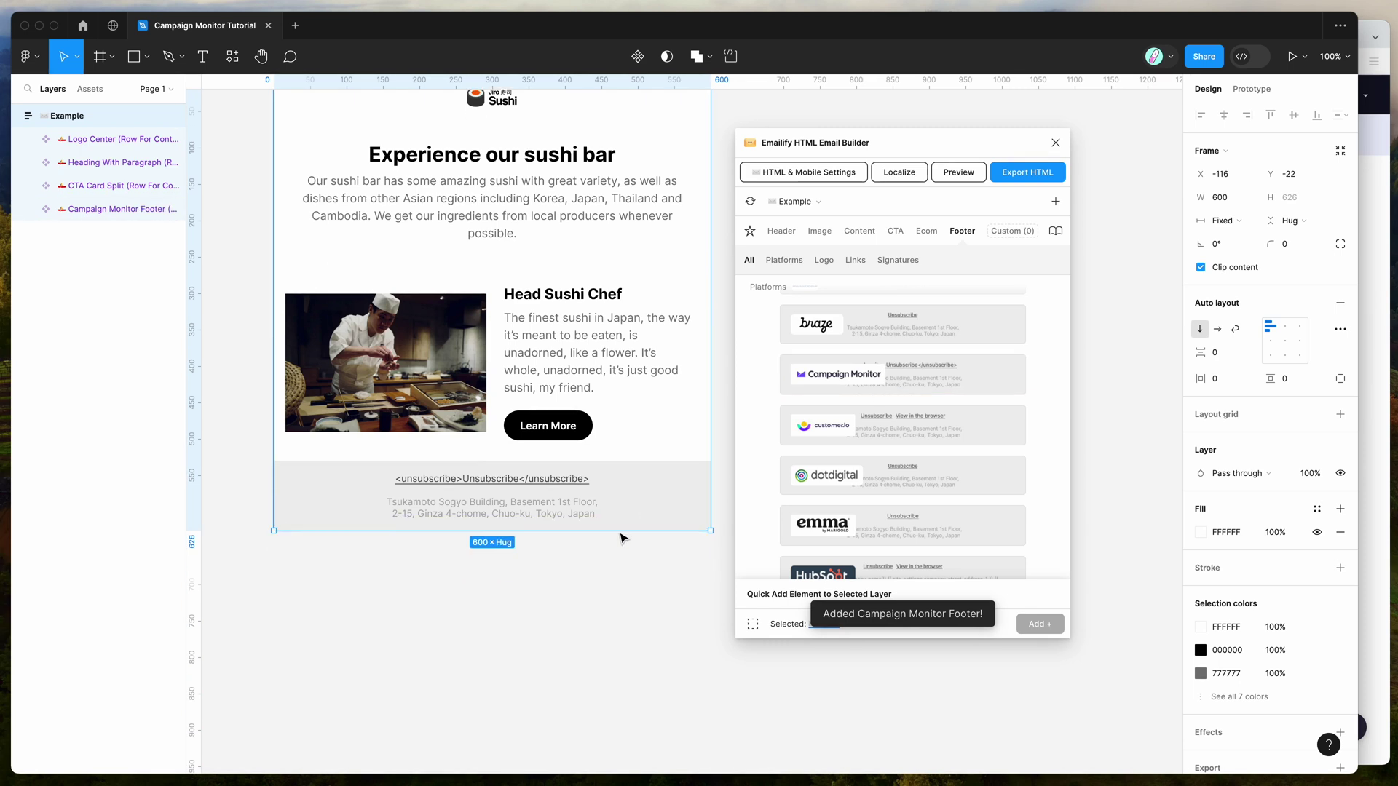
Step: Edit the footer's unsubscribe line to read <unsubscribe>Unsubscribe</unsubscribe>
double_click(548, 486)
double_click(542, 481)
double_click(539, 479)
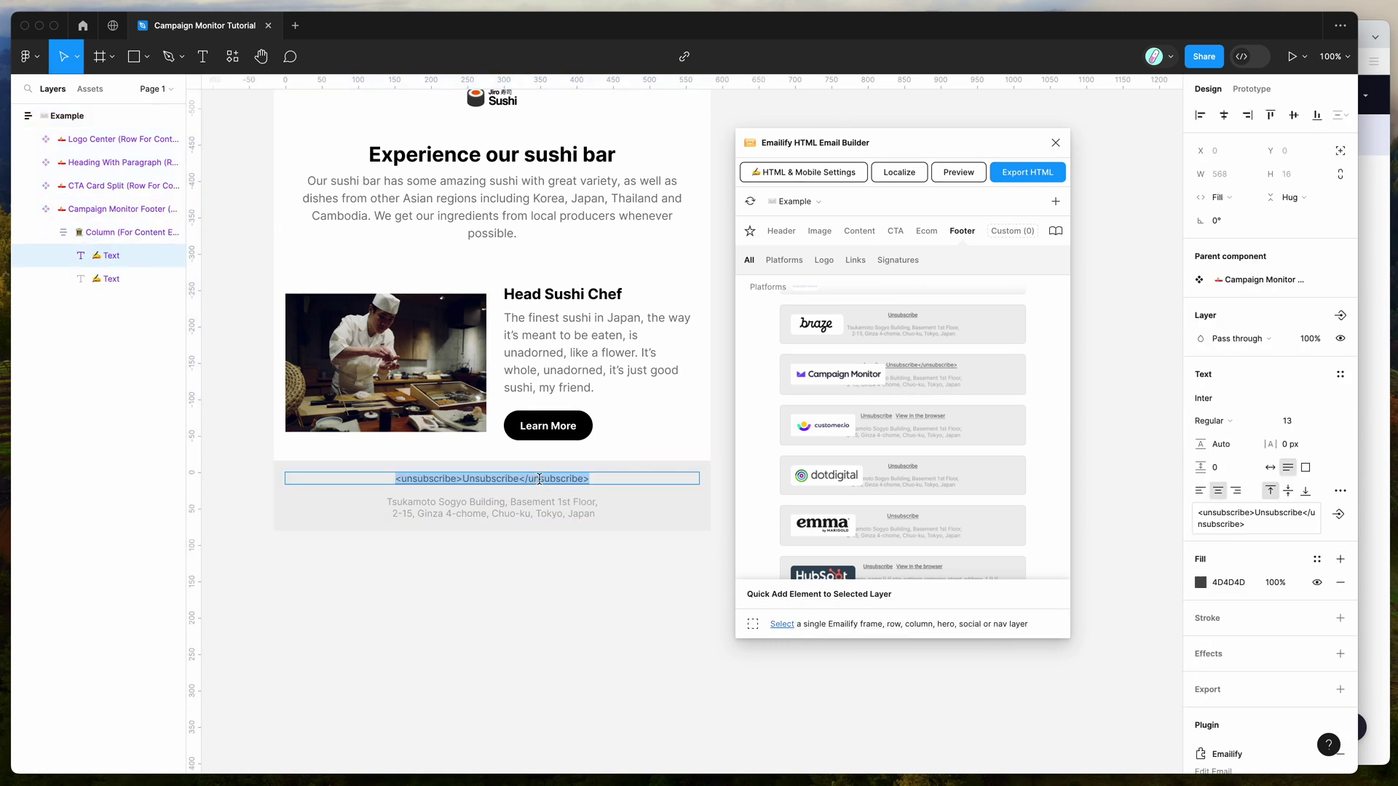
left_click(539, 479)
left_click_drag(610, 479, 317, 479)
left_click(387, 480)
left_click(567, 479)
left_click(393, 482)
double_click(444, 479)
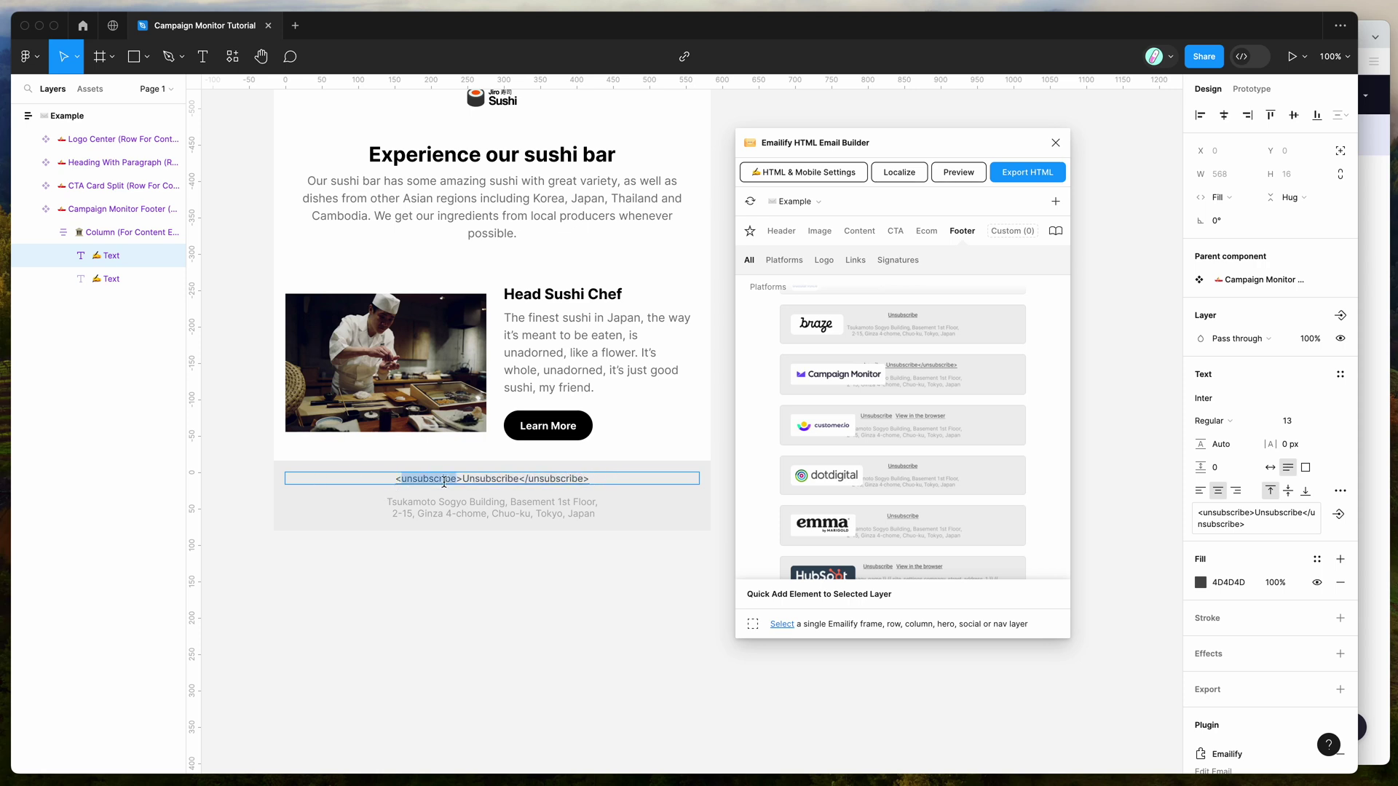
double_click(542, 479)
double_click(443, 479)
scroll(718, 474, "up", 3)
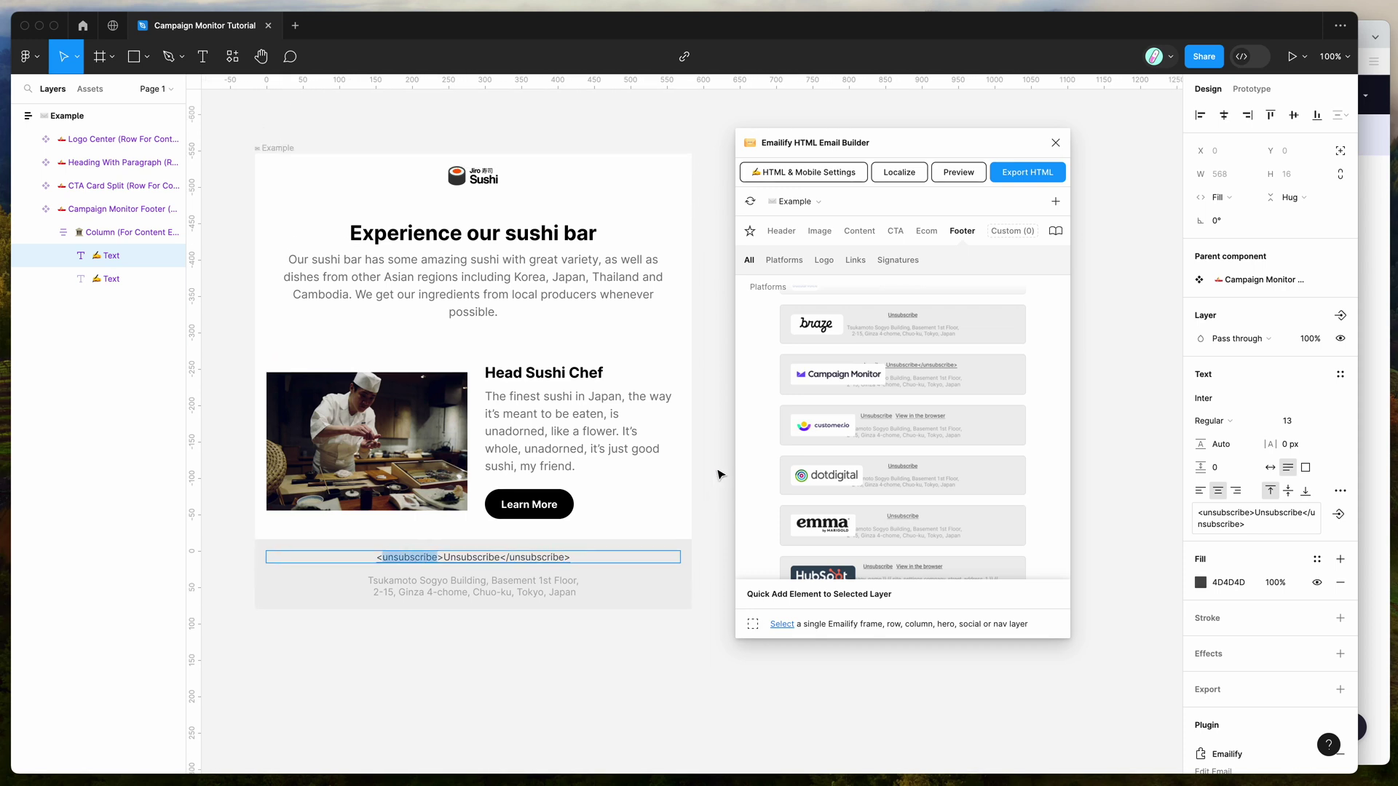
key("Escape")
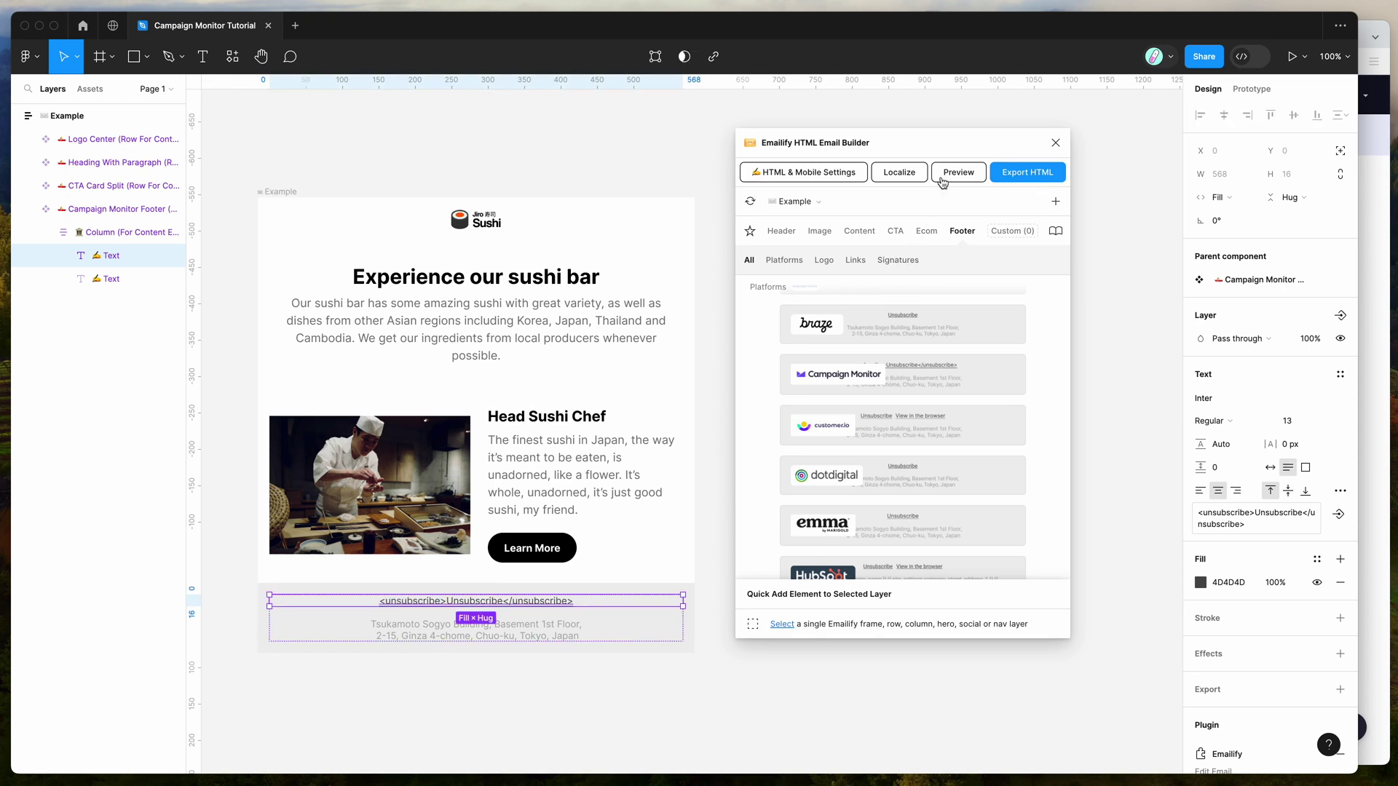
left_click(942, 173)
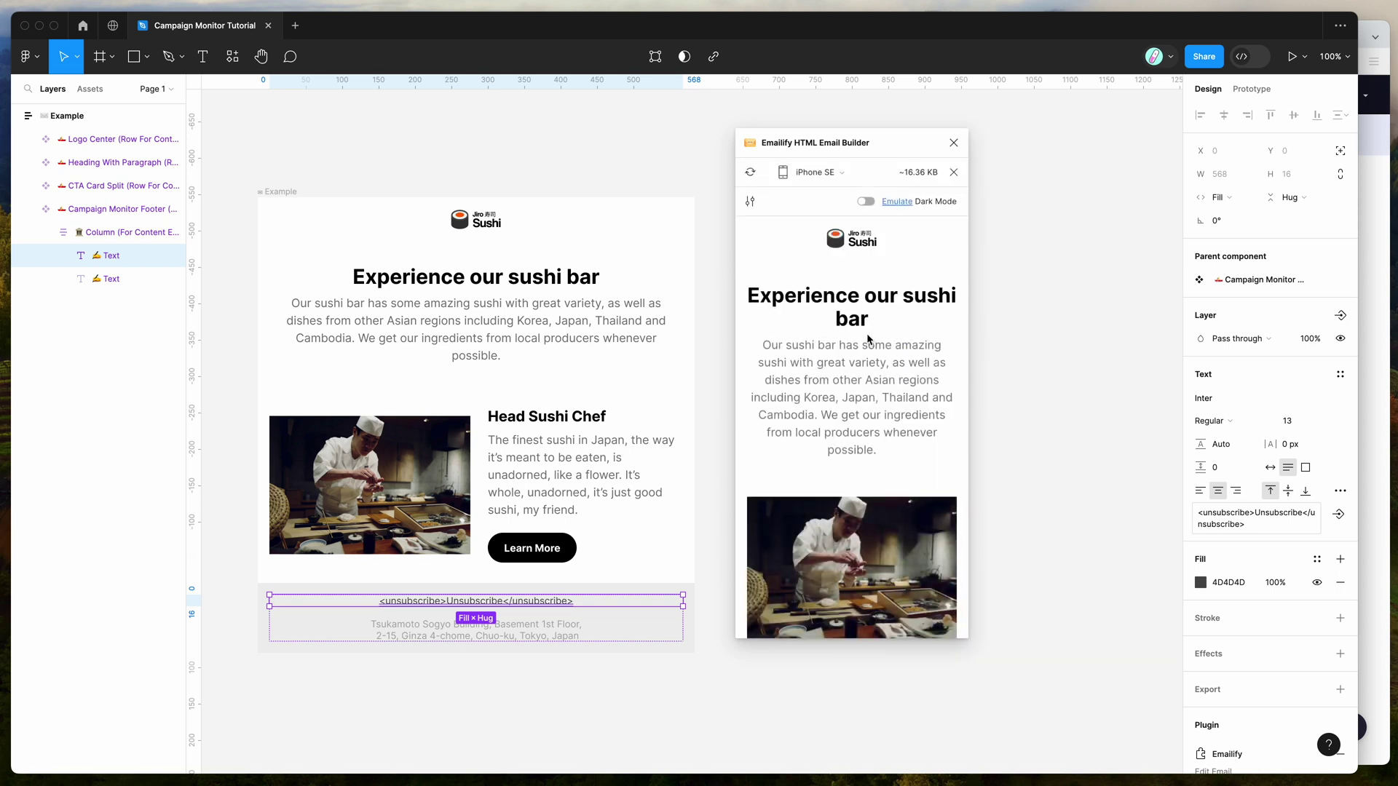
scroll(869, 339, "down", 5)
scroll(868, 338, "up", 5)
left_click(814, 173)
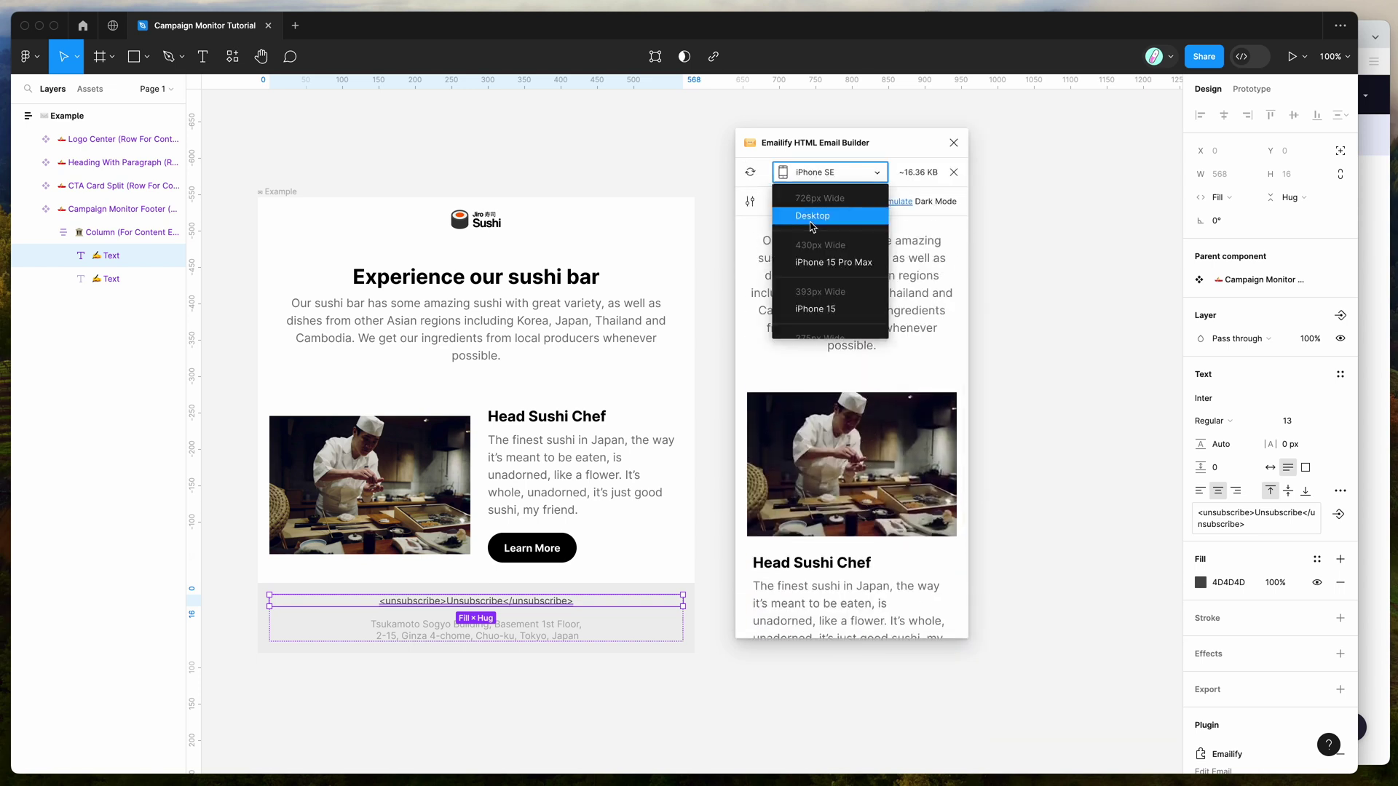
left_click(814, 216)
left_click_drag(916, 349, 1111, 588)
scroll(1082, 504, "up", 1)
left_click(1082, 504)
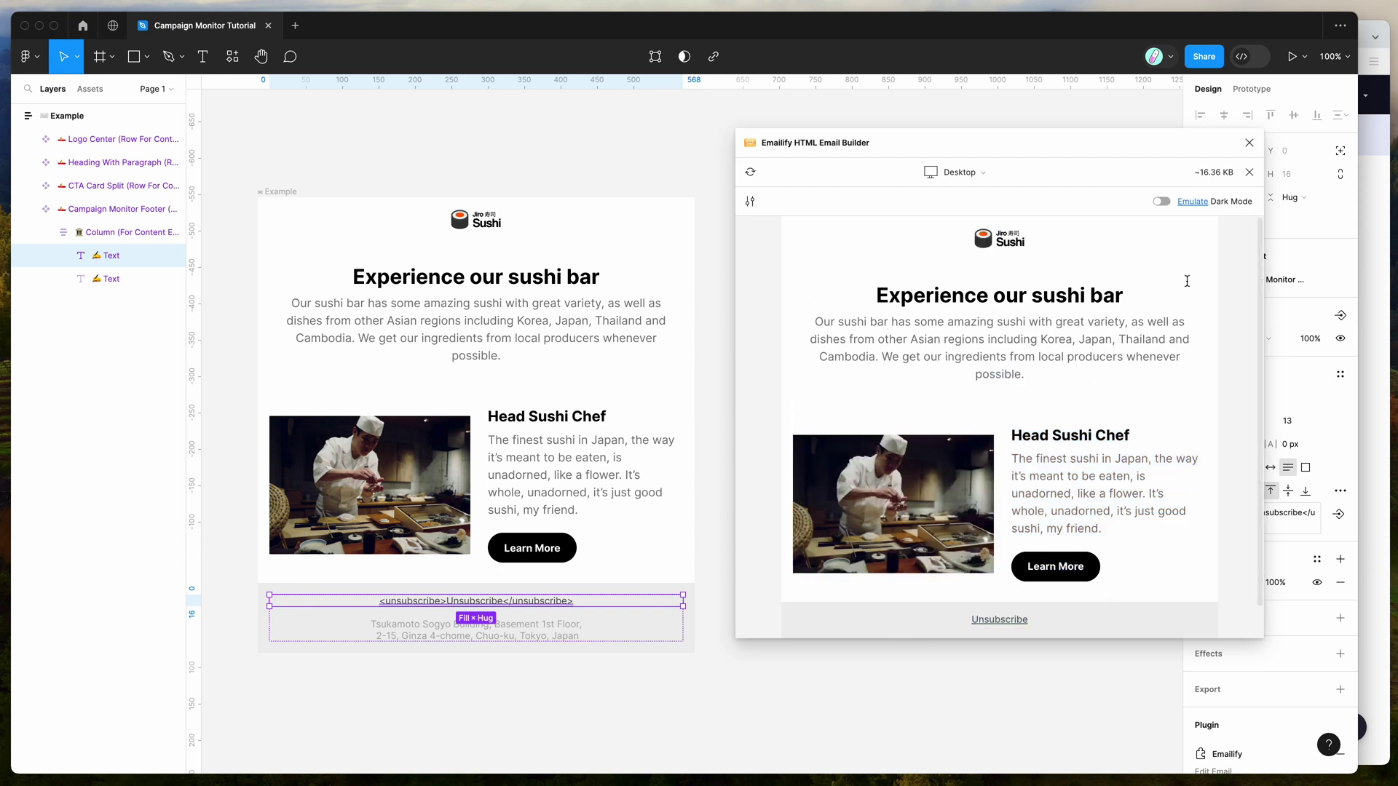
left_click(1249, 172)
Step: Open Emailify's HTML export and set the destination to Campaign Monitor
left_click_drag(1015, 146, 1036, 149)
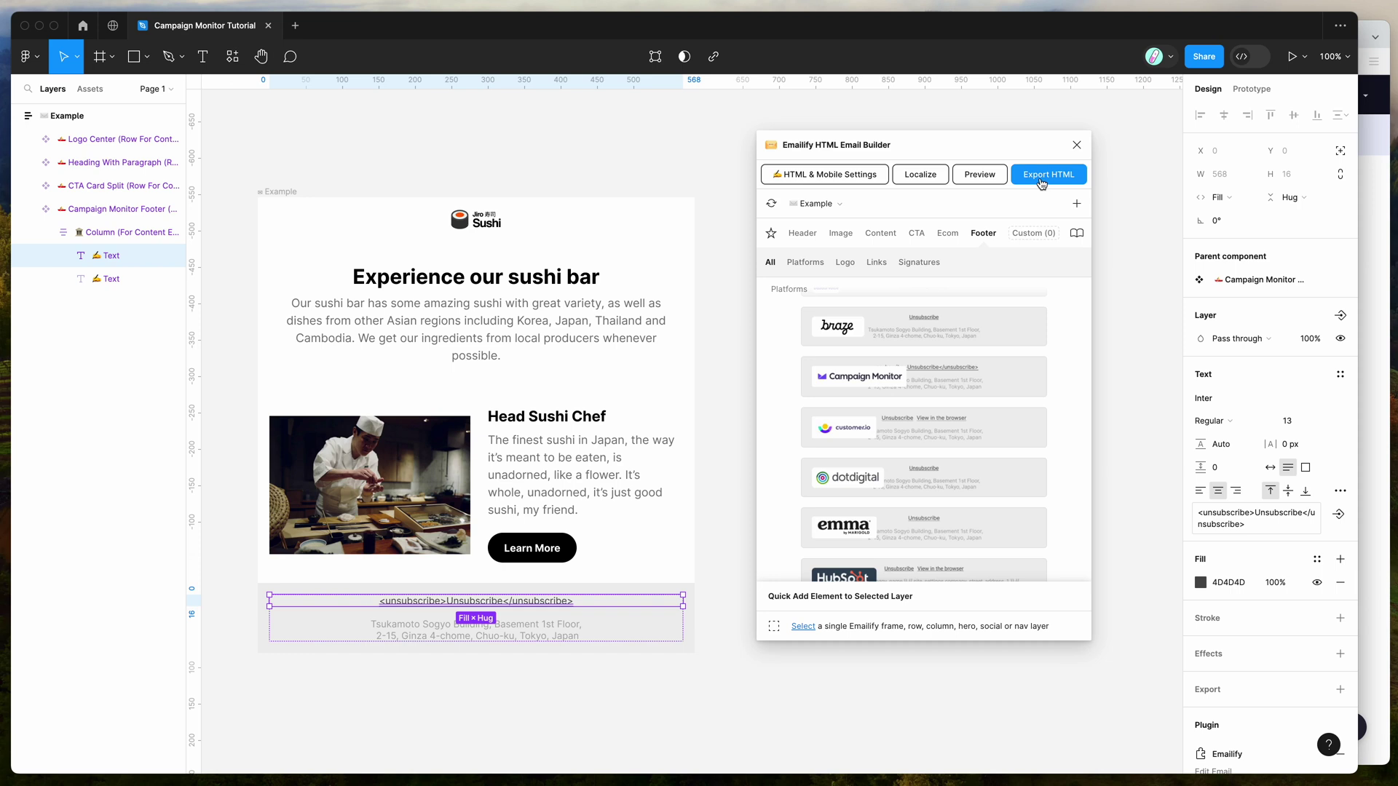
left_click(1043, 183)
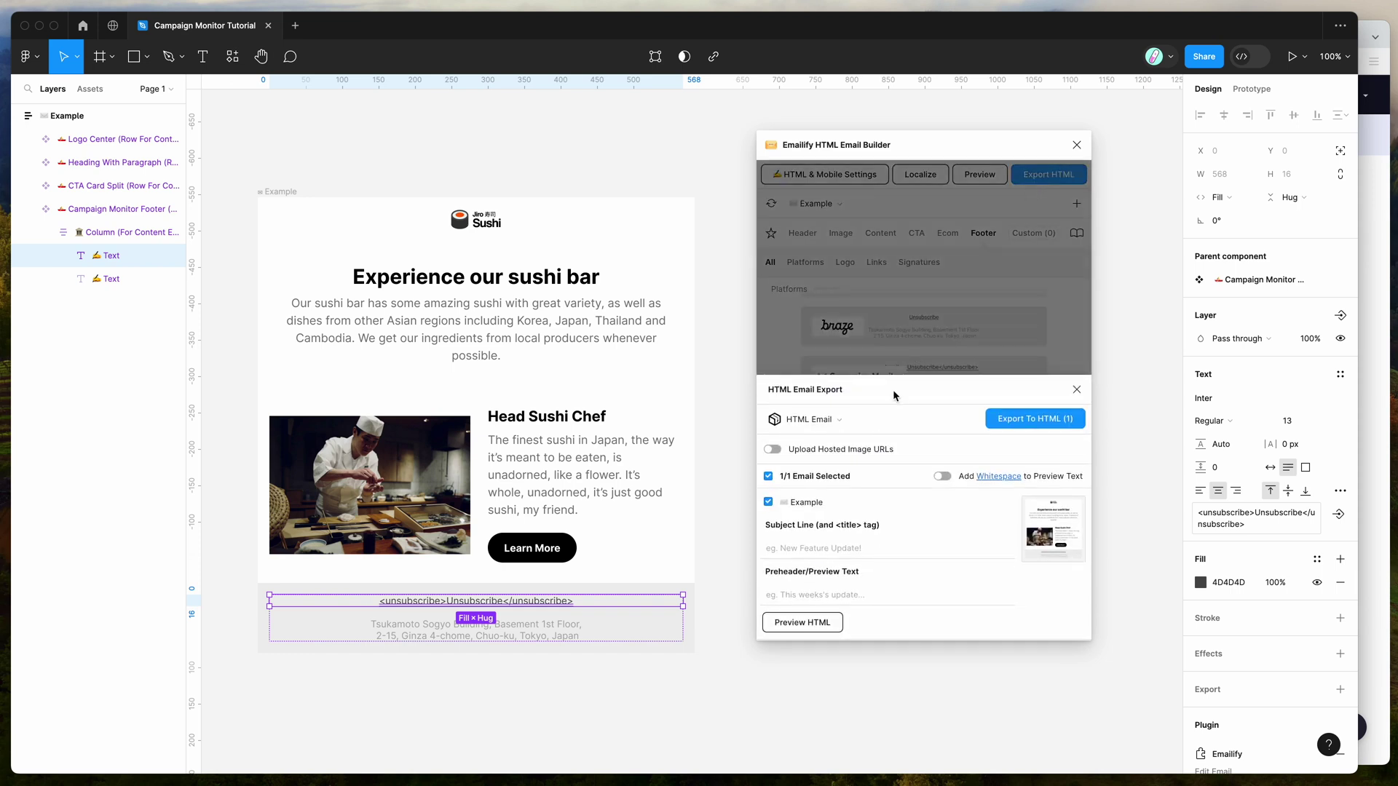
left_click(828, 422)
scroll(835, 507, "down", 5)
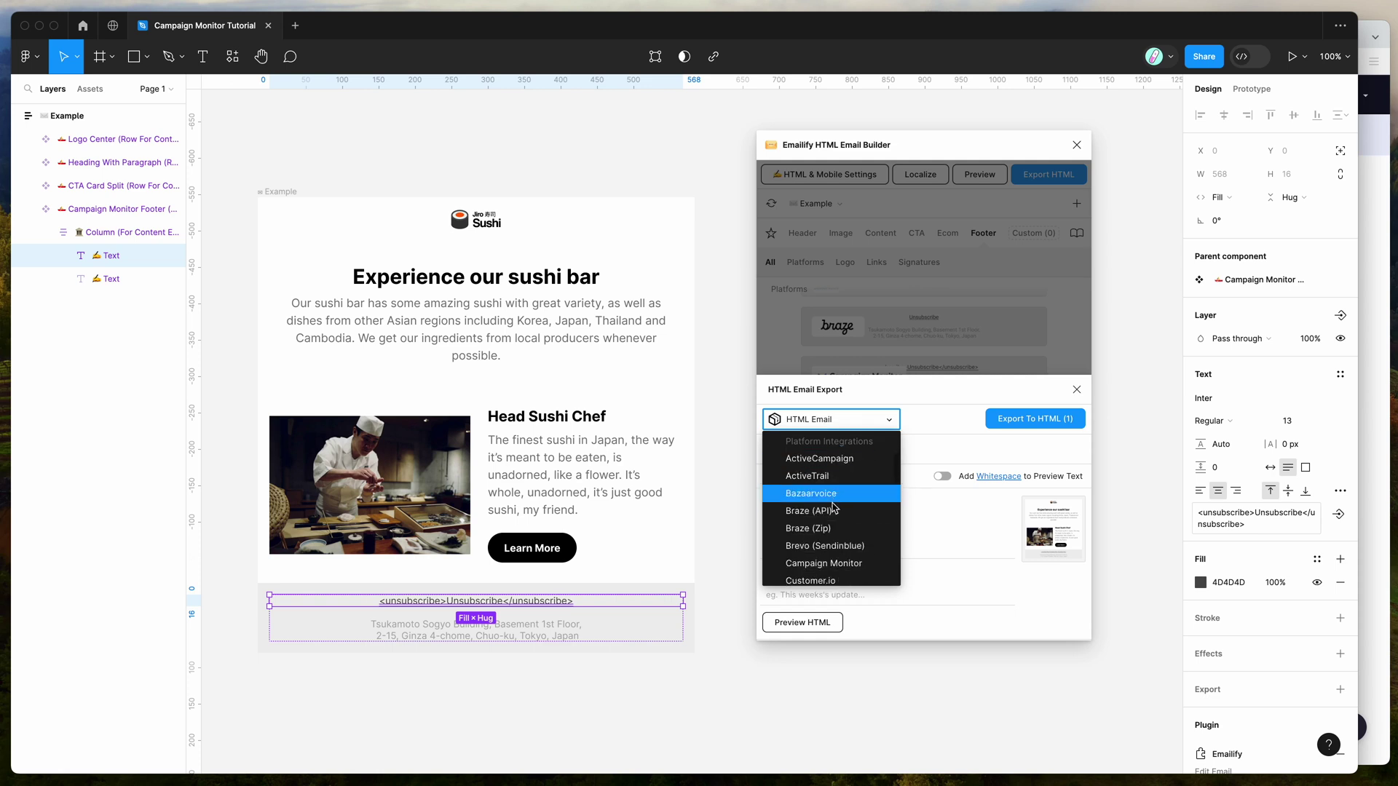
scroll(835, 507, "up", 3)
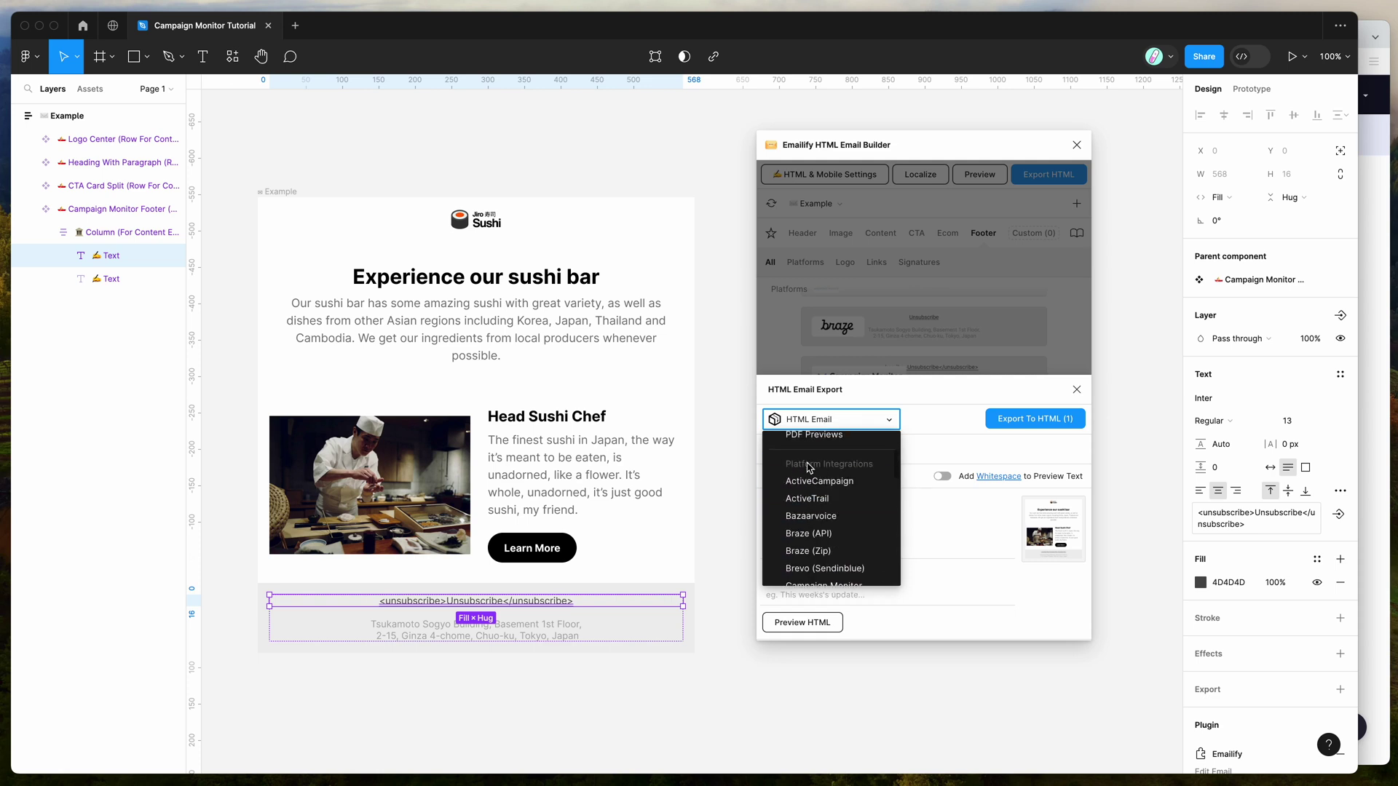
scroll(821, 469, "down", 2)
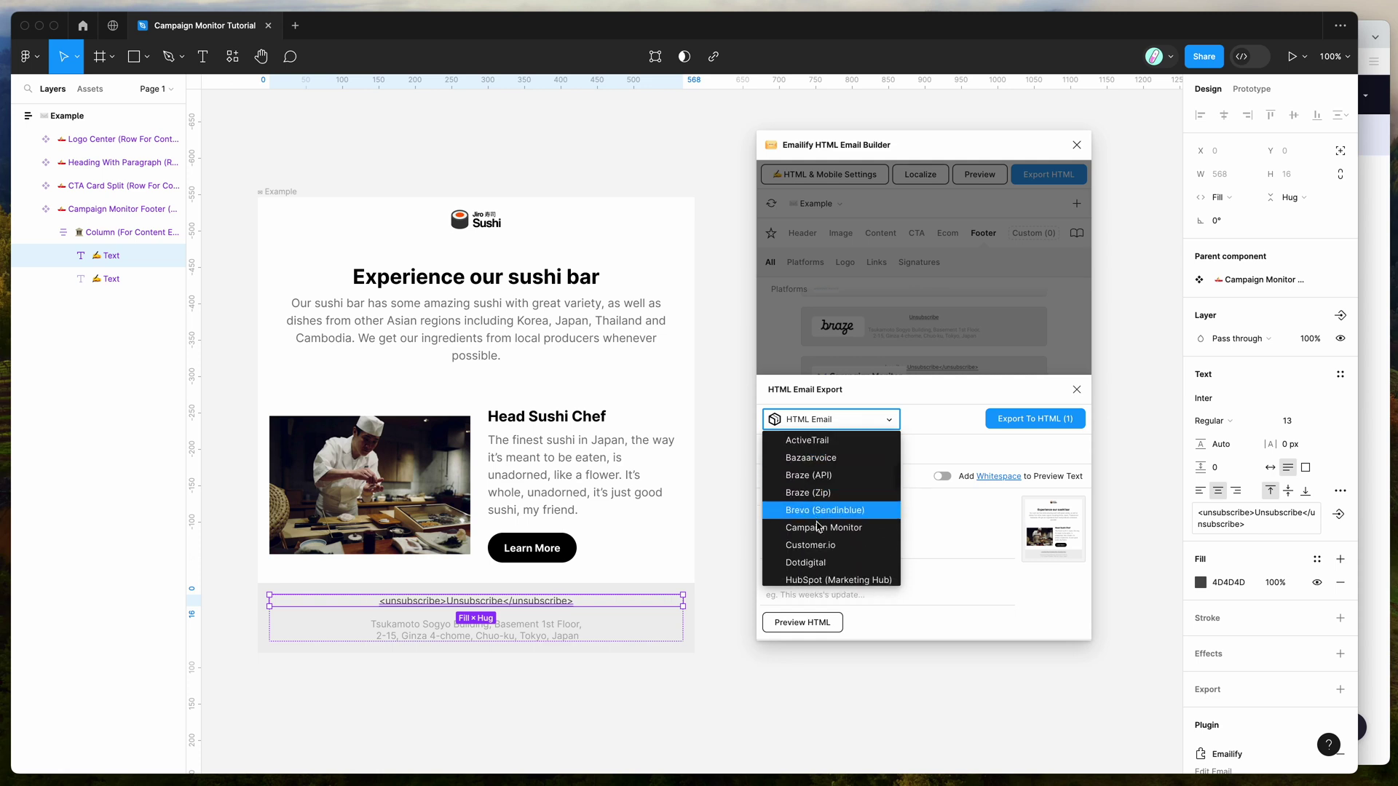
left_click(824, 528)
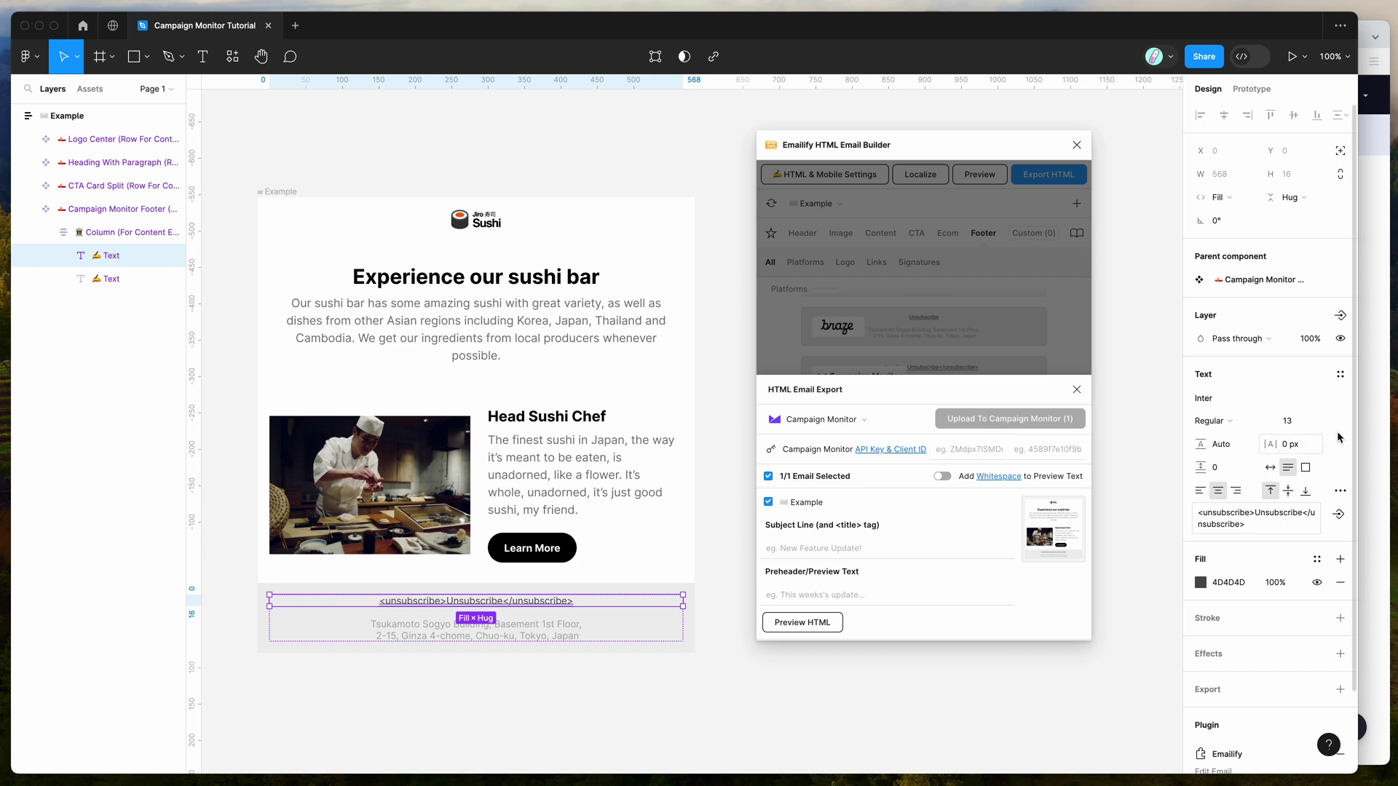
Step: In Campaign Monitor, open Account settings > API keys and select the Client ID
left_click(1375, 435)
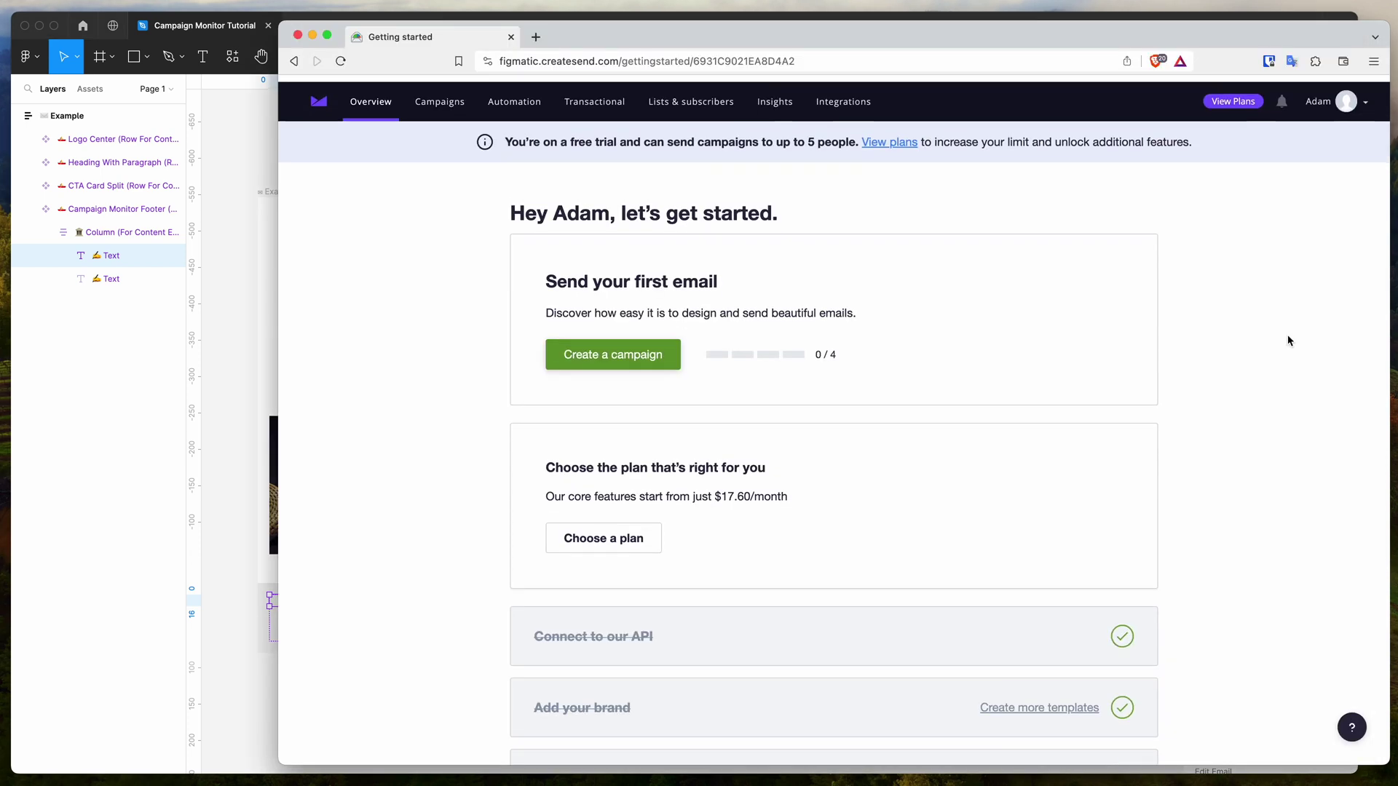
left_click(1348, 96)
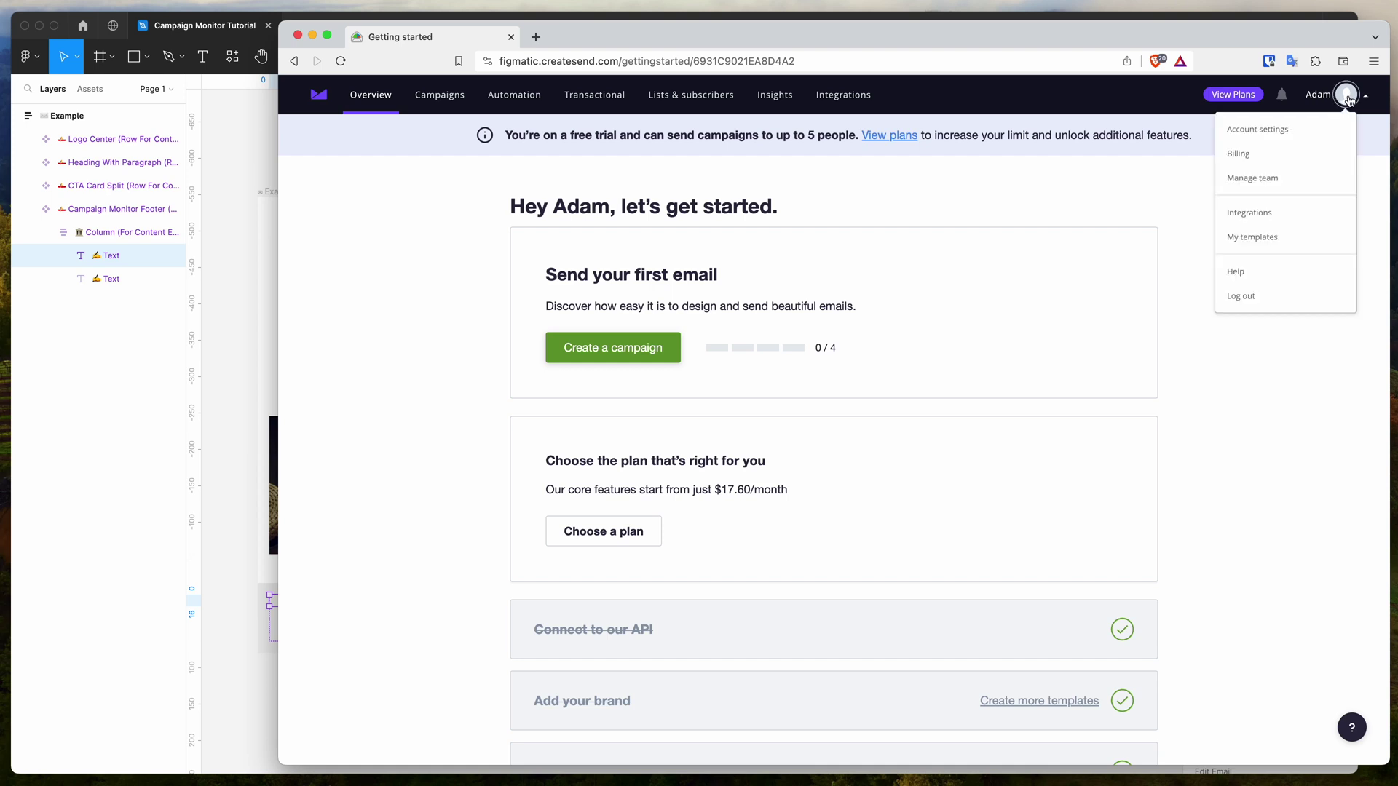
left_click(1286, 133)
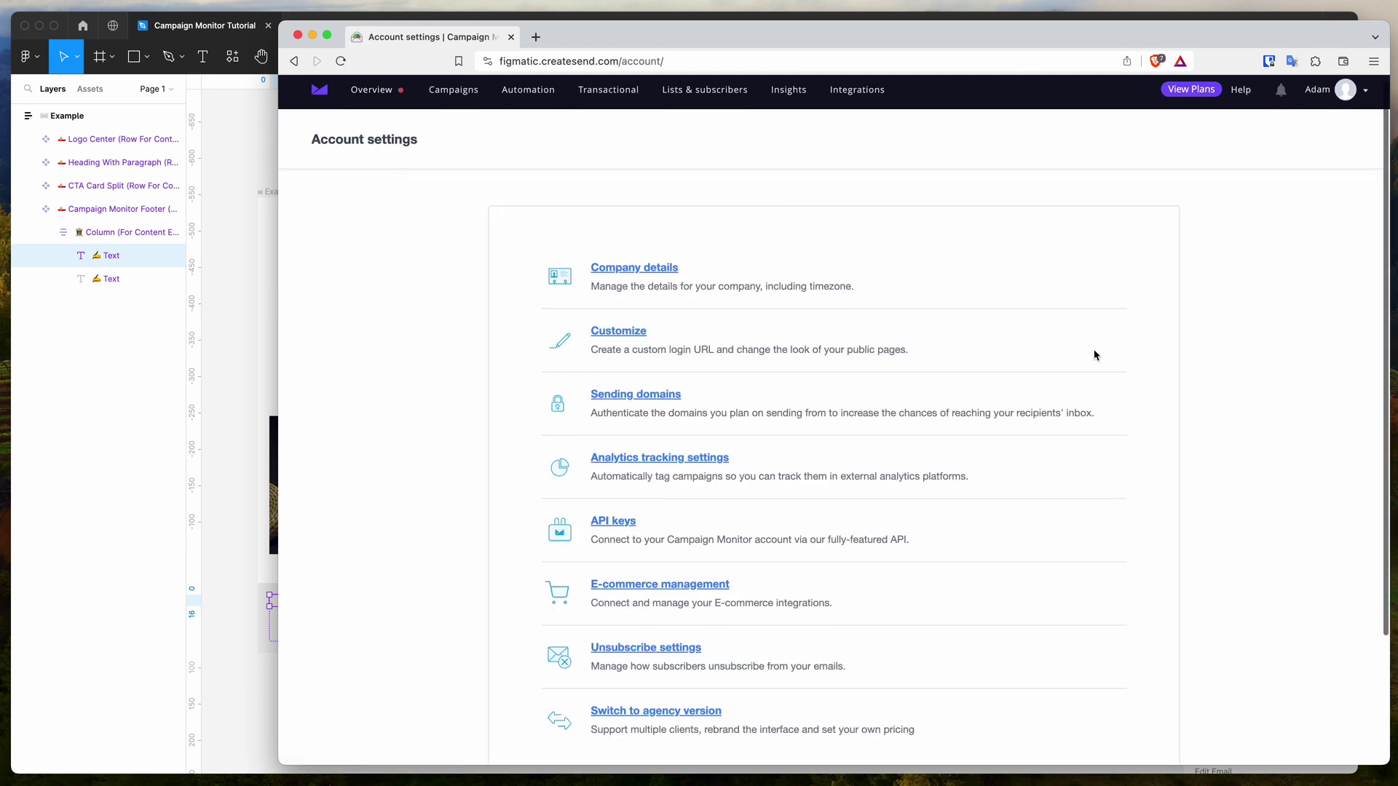
scroll(1092, 352, "down", 3)
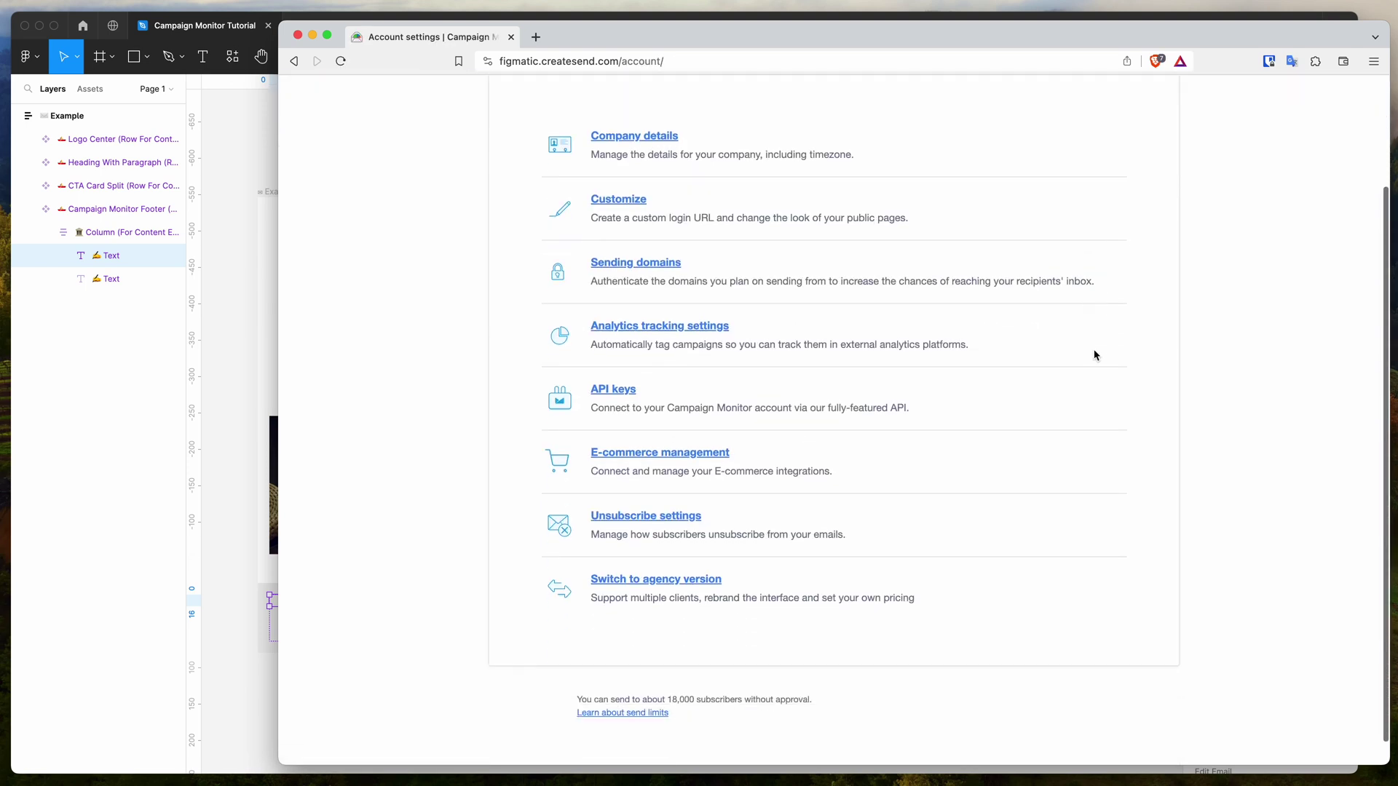
left_click(615, 388)
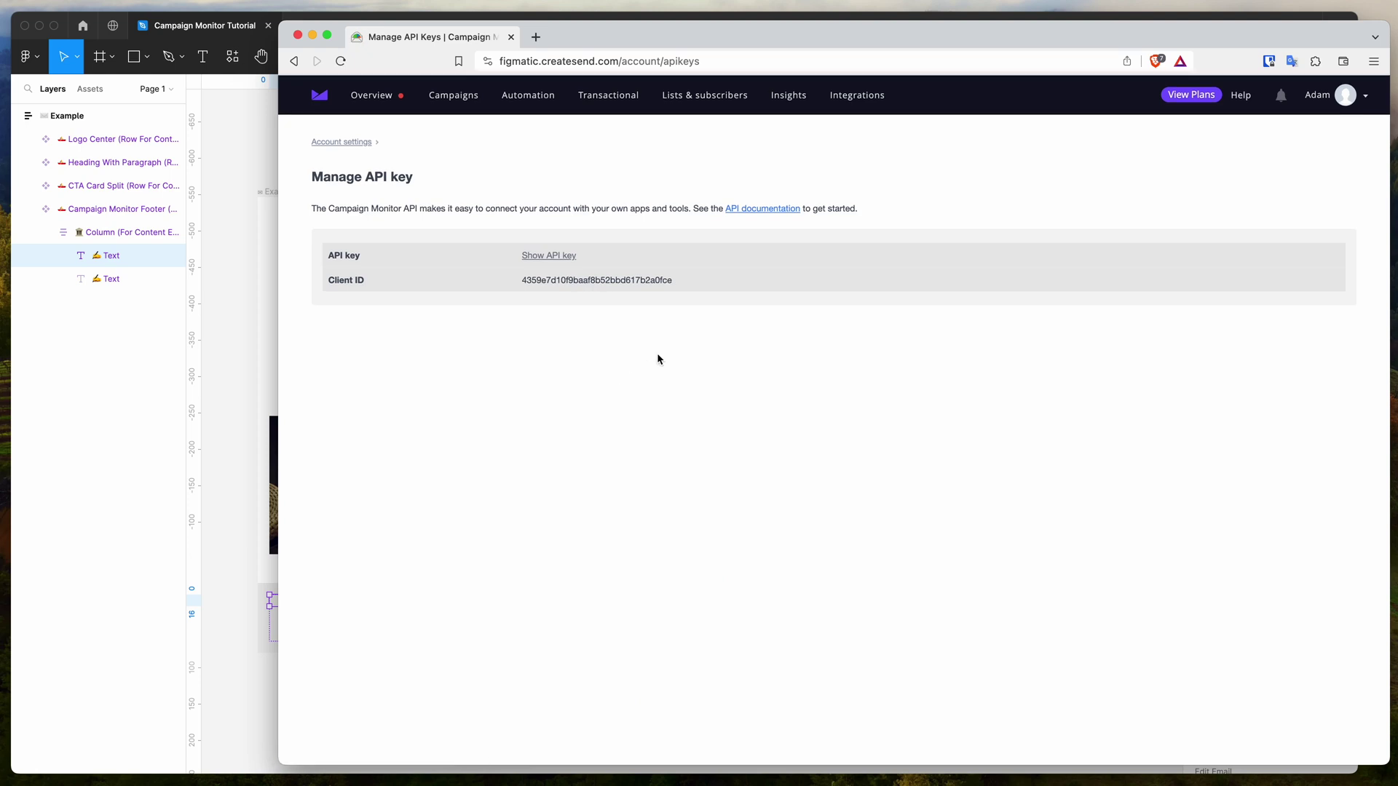
left_click_drag(522, 284, 677, 282)
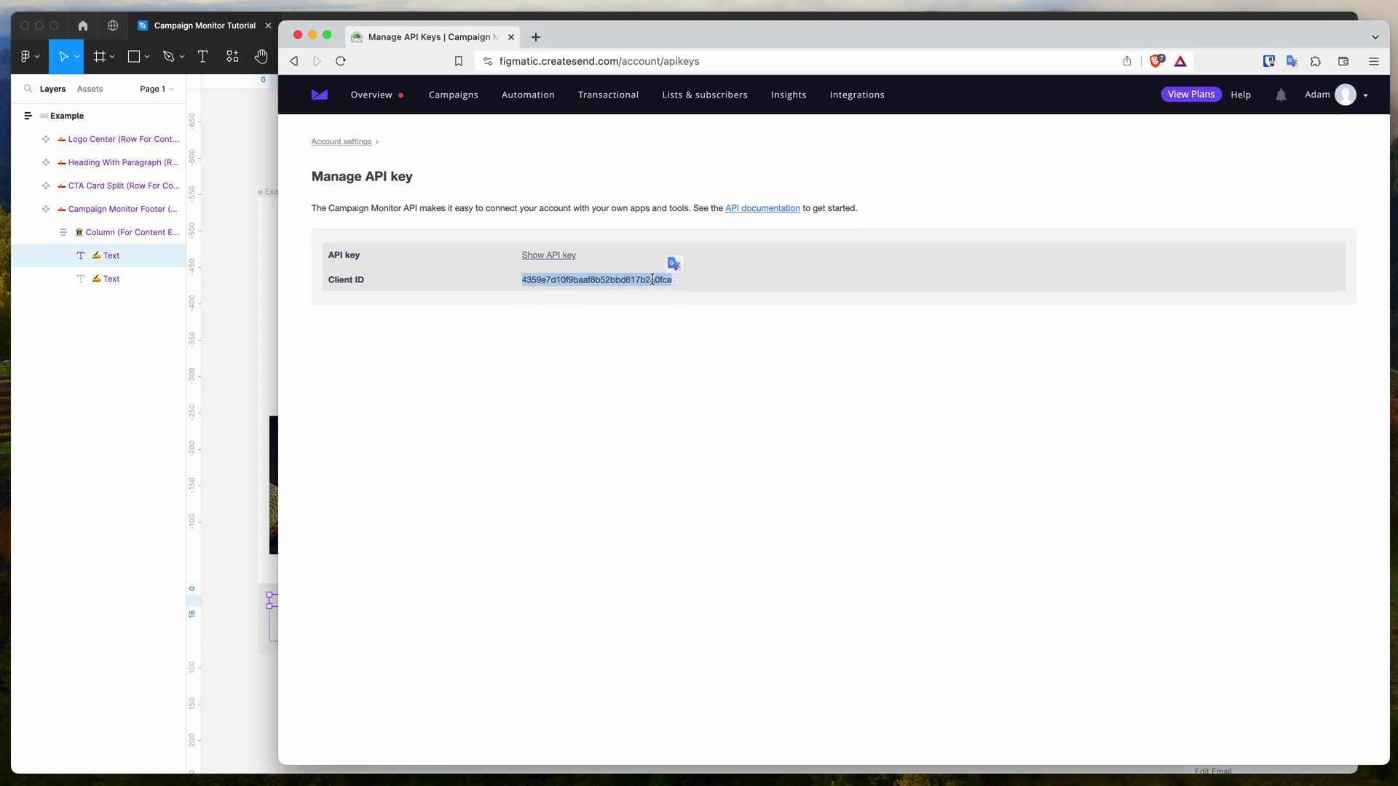
left_click(243, 295)
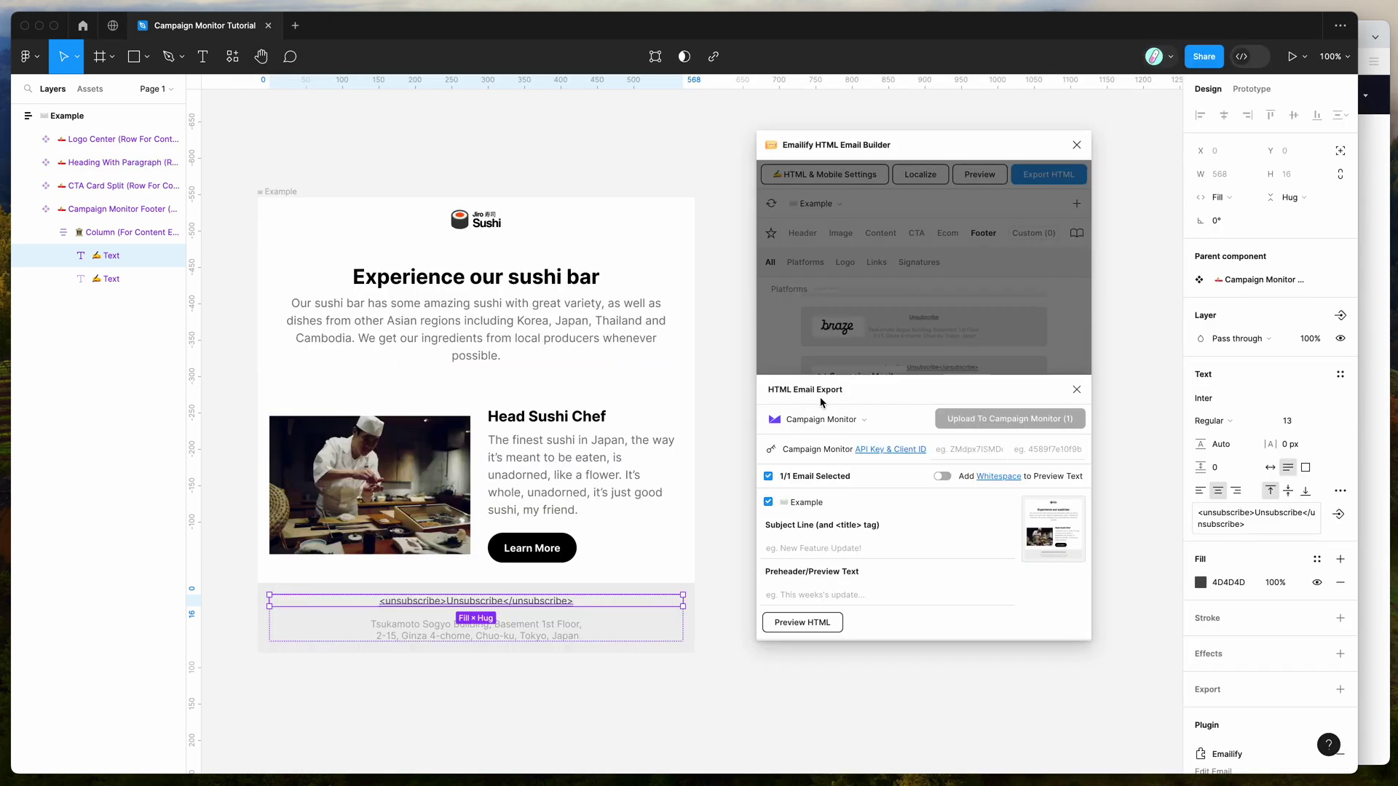
Step: Paste the Client ID into Emailify's Client ID field, then request the API key in Campaign Monitor
left_click(1042, 448)
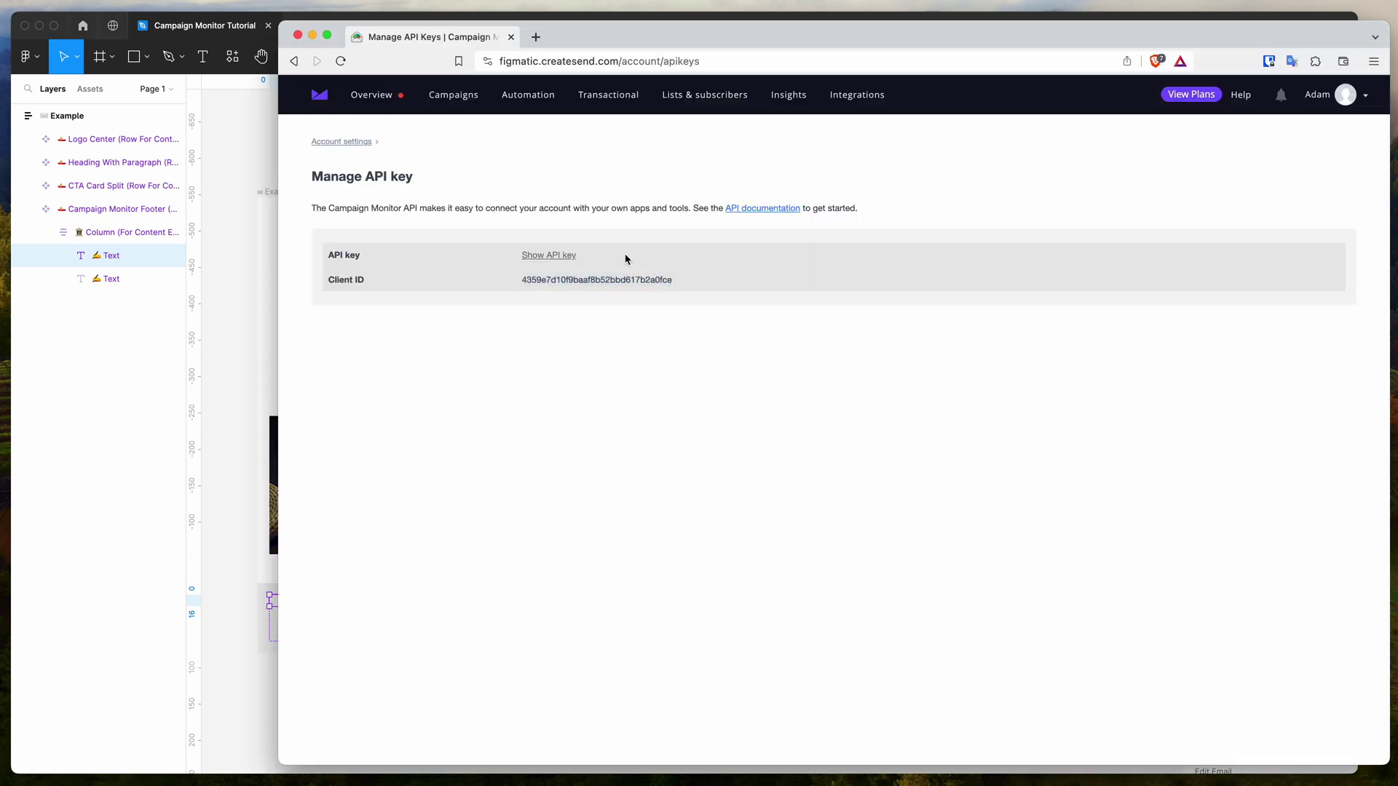
left_click(548, 258)
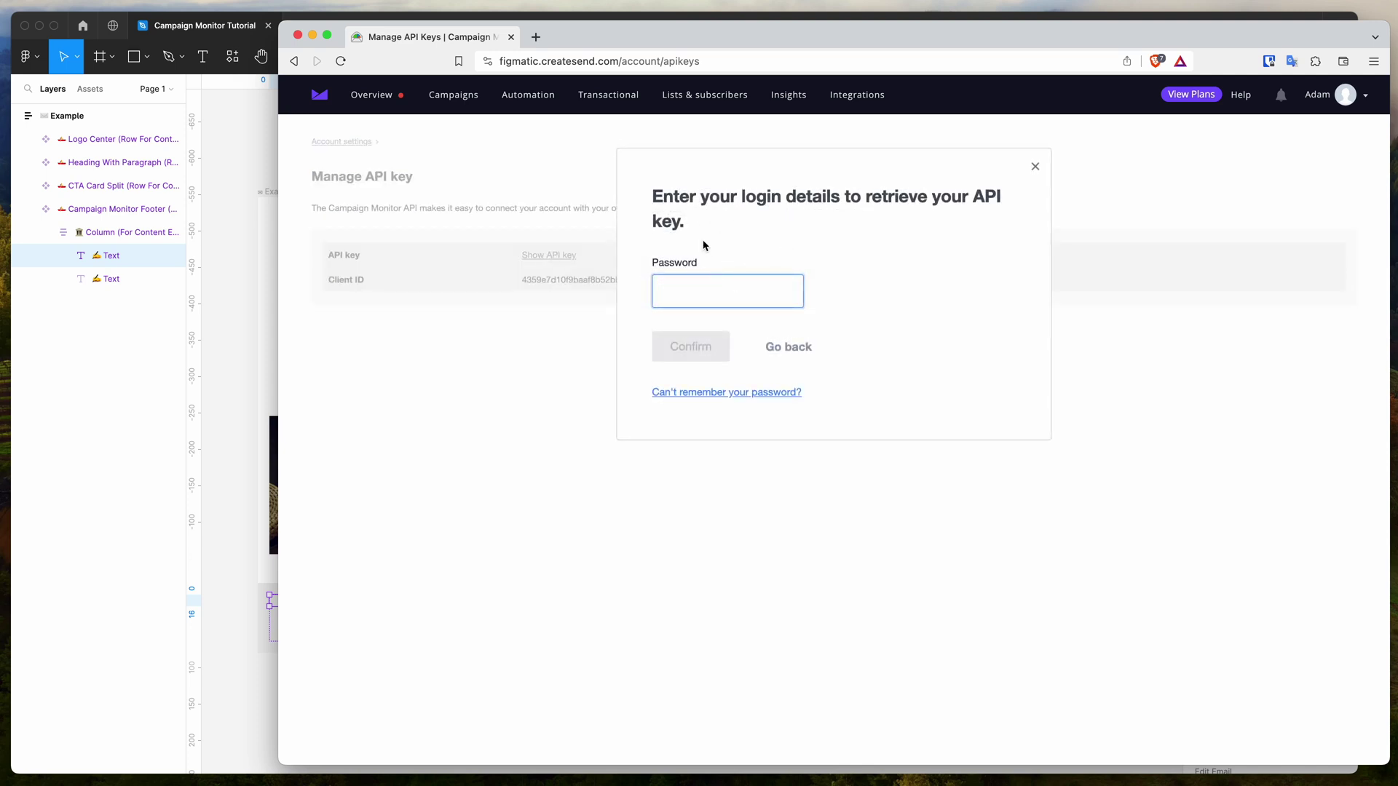
Step: Enter the account password to reveal the Campaign Monitor API key and select it
left_click_drag(700, 242, 638, 181)
key("super+shift+l")
left_click(723, 344)
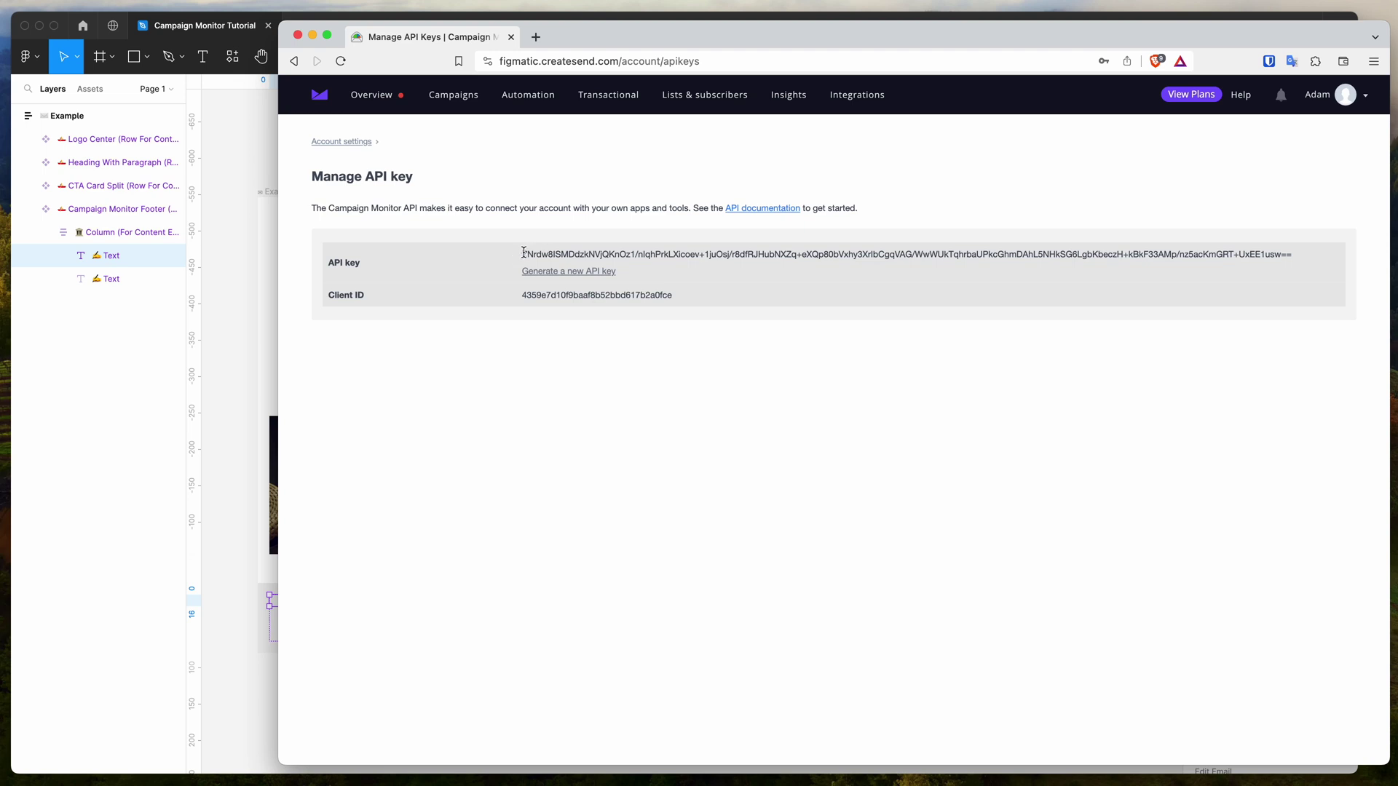
left_click_drag(524, 253, 1291, 252)
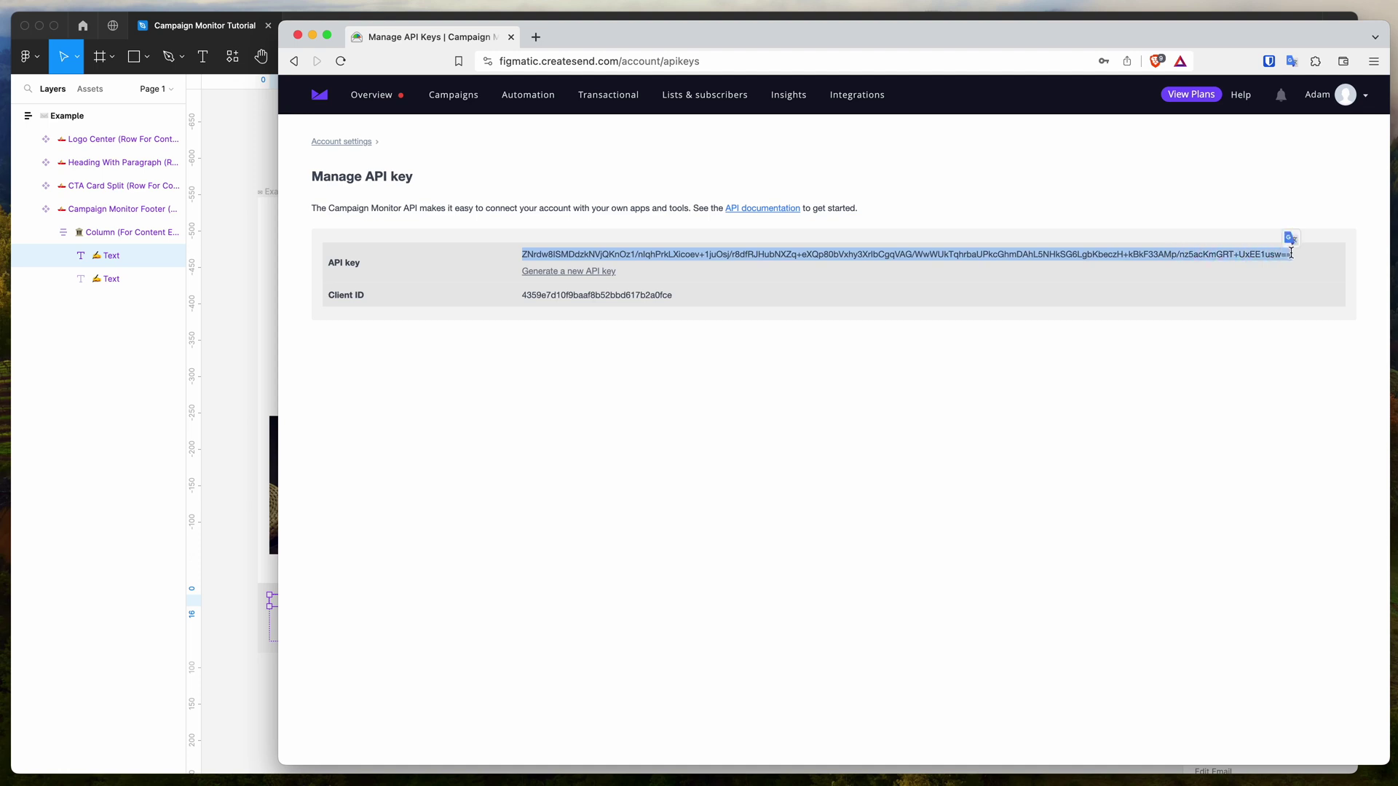
left_click(233, 316)
Step: Paste the API key into Emailify and enter 'Subject' as the subject line
left_click(976, 450)
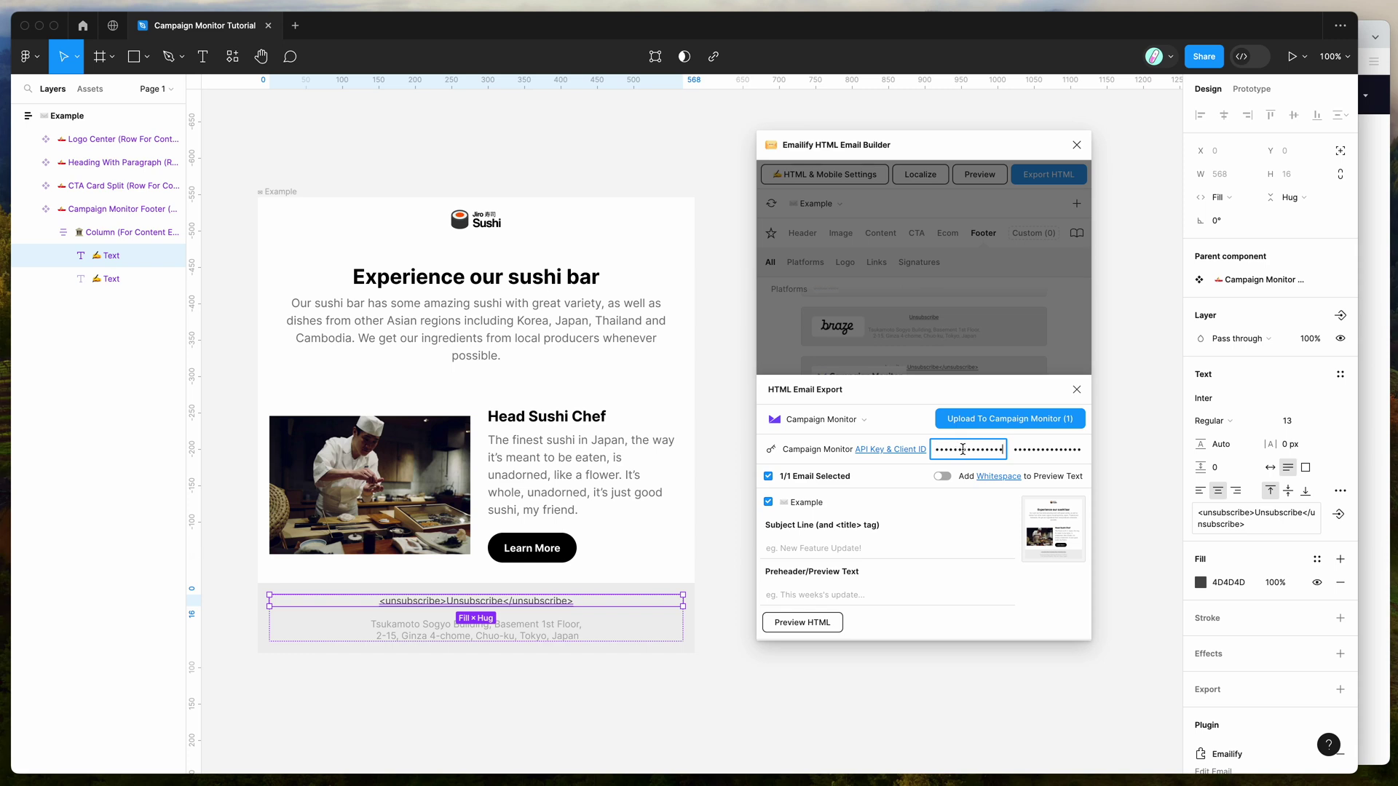
left_click(924, 401)
left_click(853, 546)
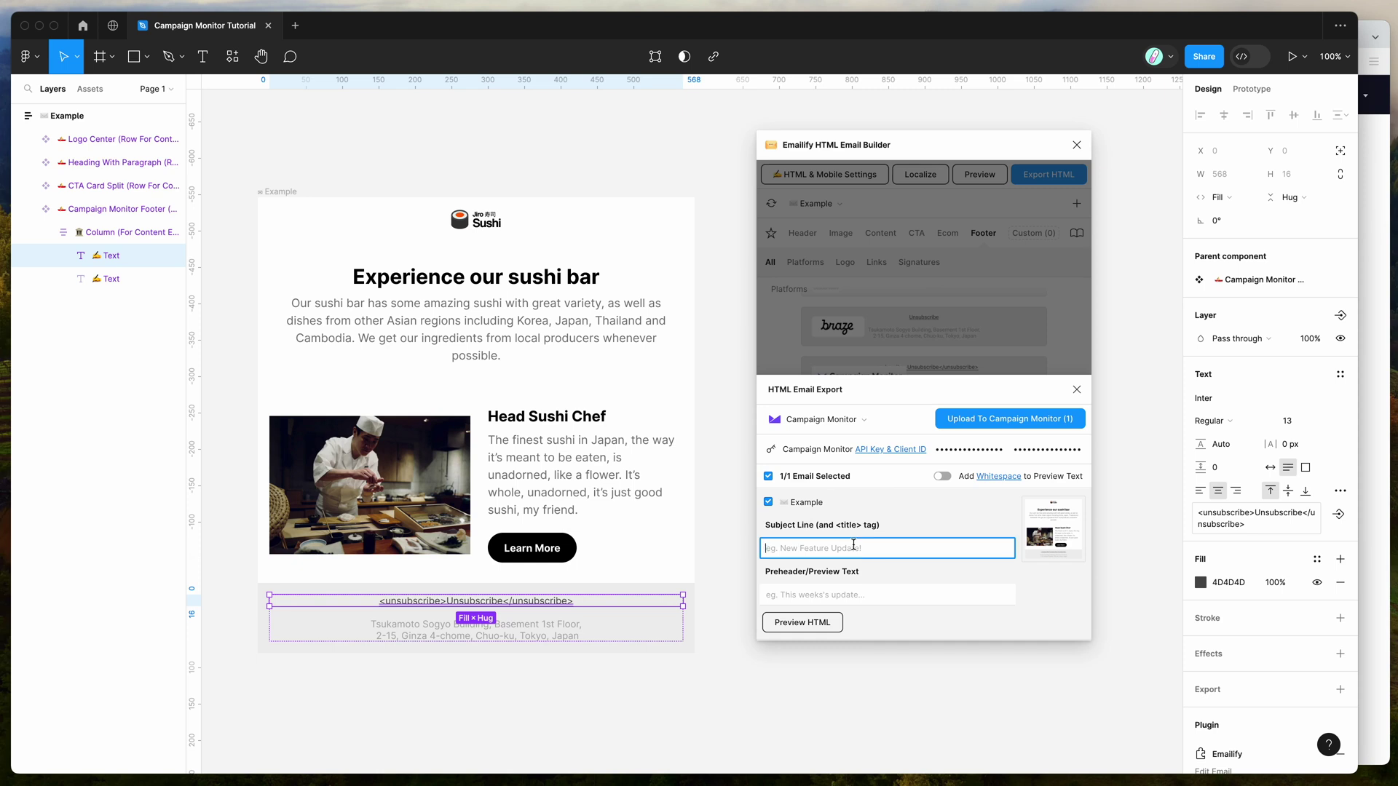
type("Subject")
double_click(83, 116)
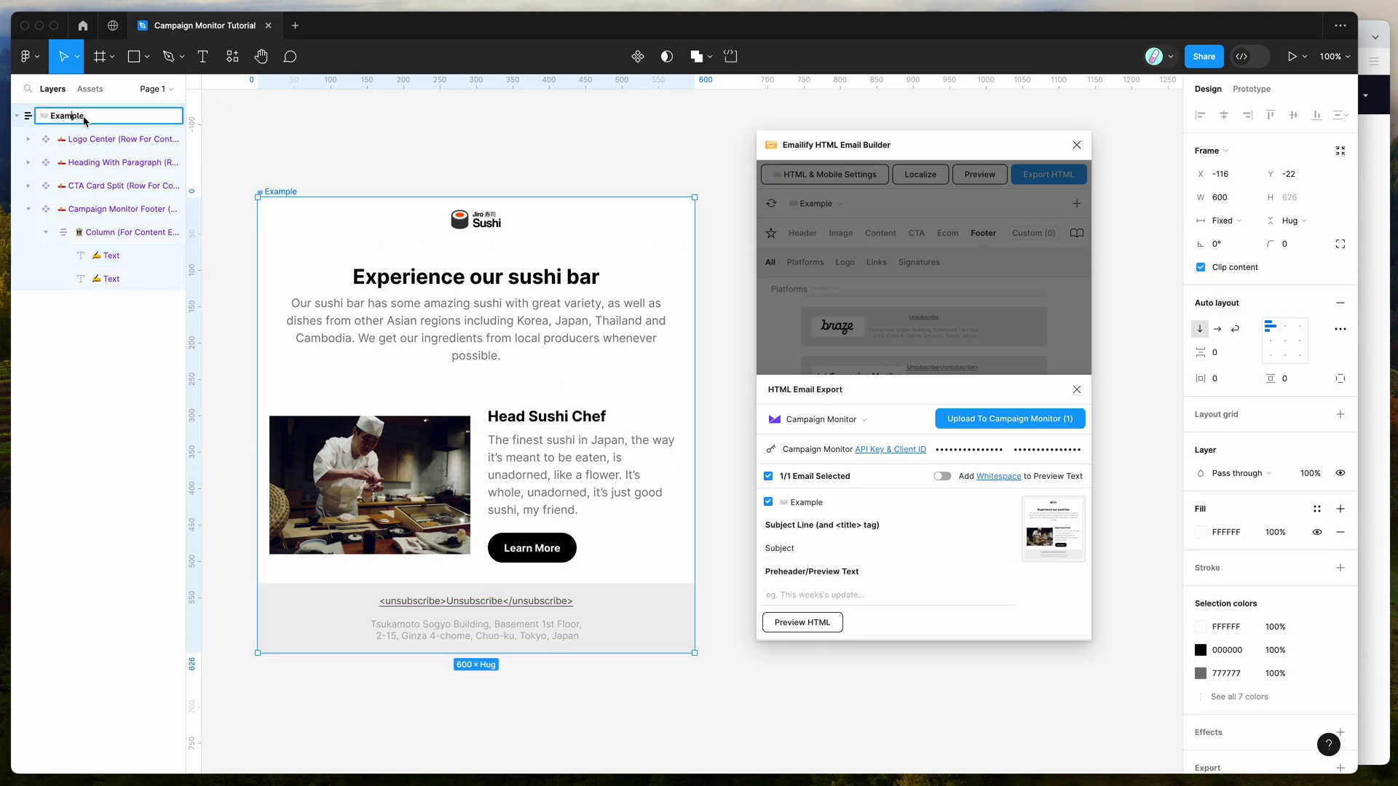
Step: Rename the frame 'Example CM Template' and upload it to Campaign Monitor as a template
left_click_drag(90, 121, 43, 121)
type("CAm")
type("Exam")
type("ple CM TEMPLA")
key("BackSpace")
key("BackSpace")
key("BackSpace")
key("BackSpace")
type("mplate")
key("Return")
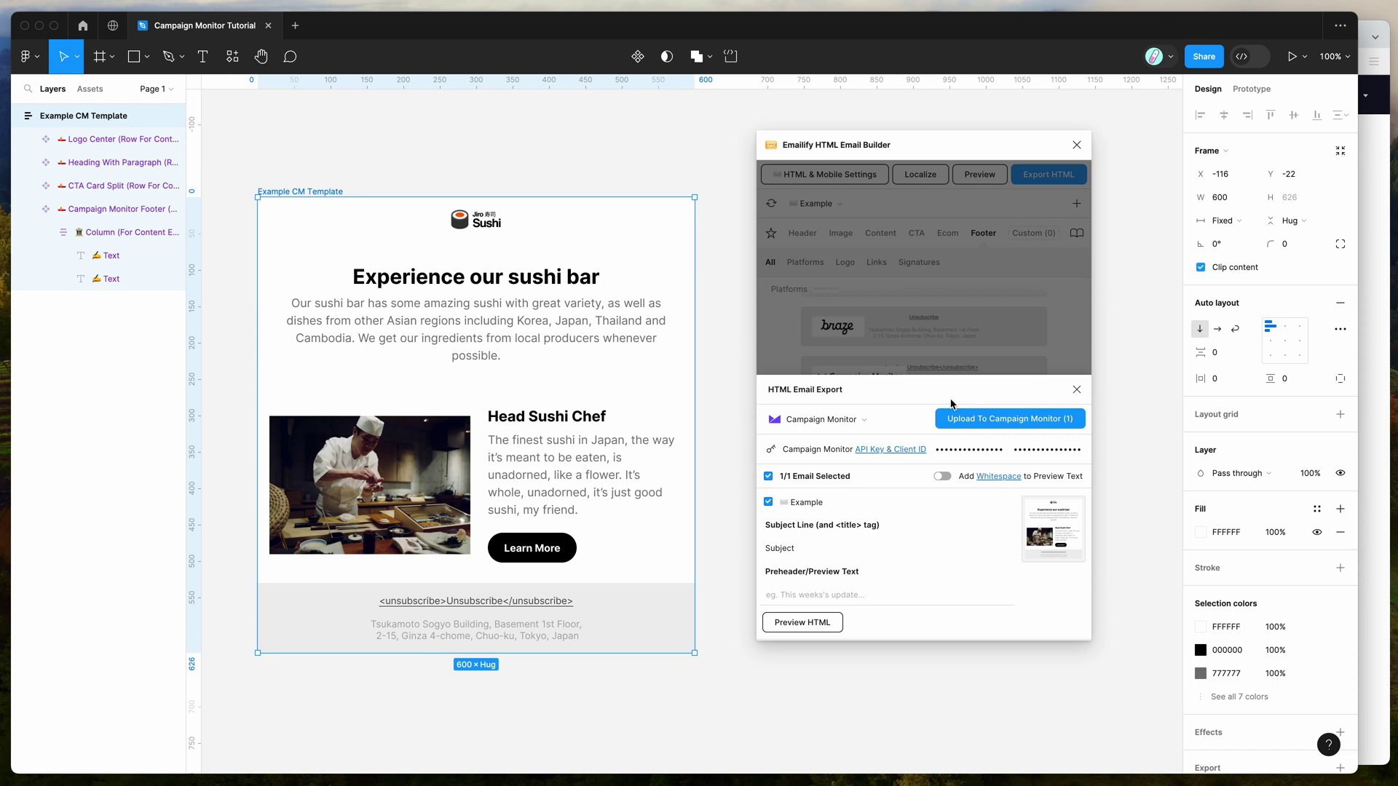
left_click(1000, 428)
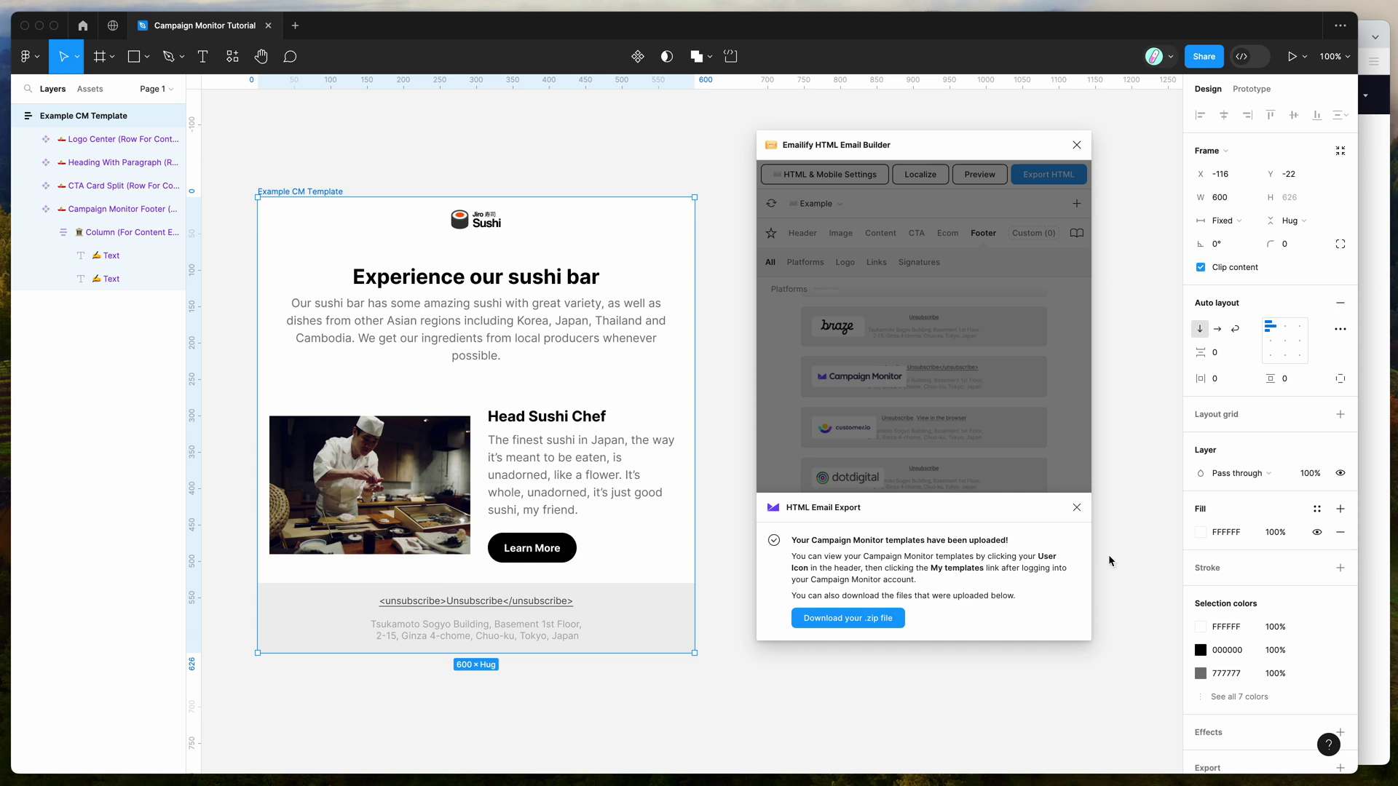
Step: Bring Campaign Monitor forward and go to My templates from the account menu
left_click(1372, 528)
left_click(1369, 524)
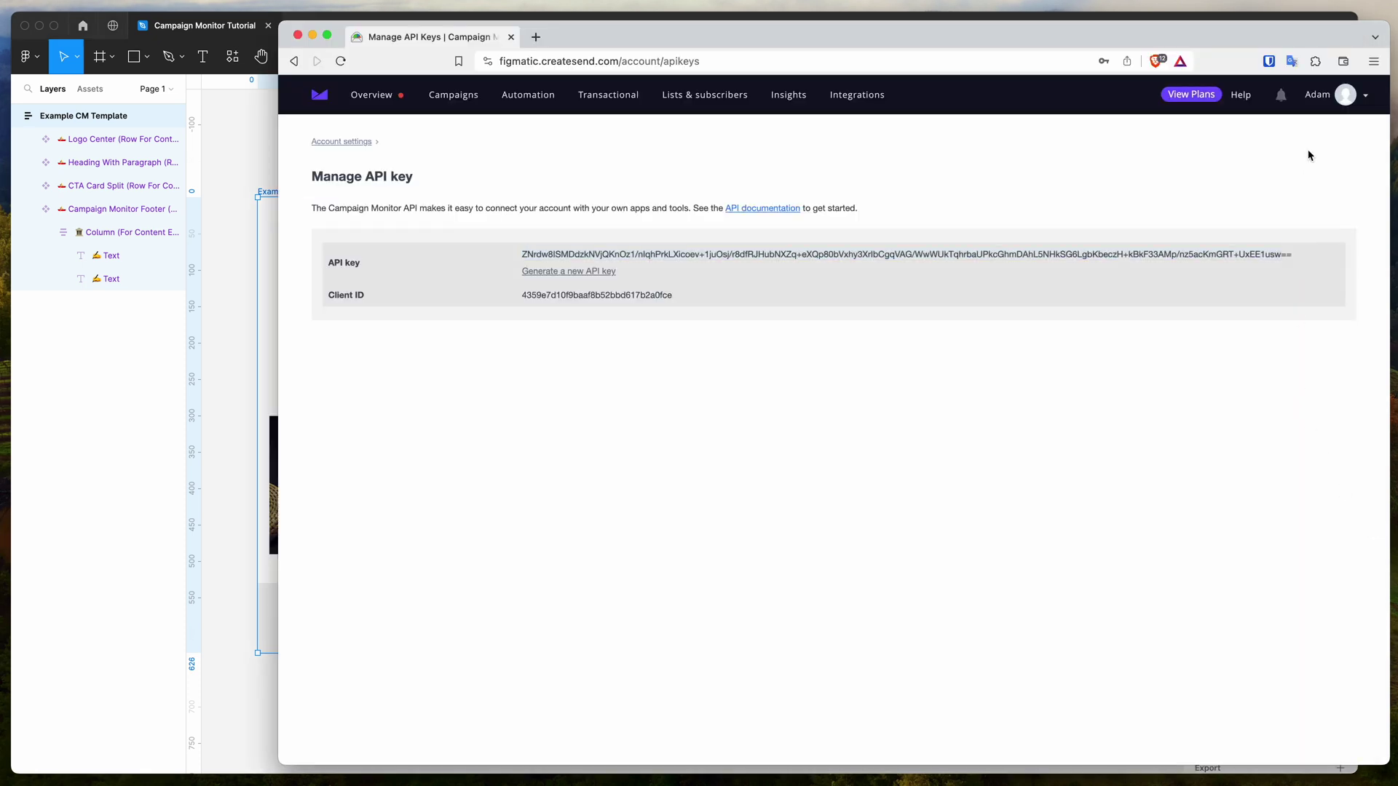
left_click(1339, 100)
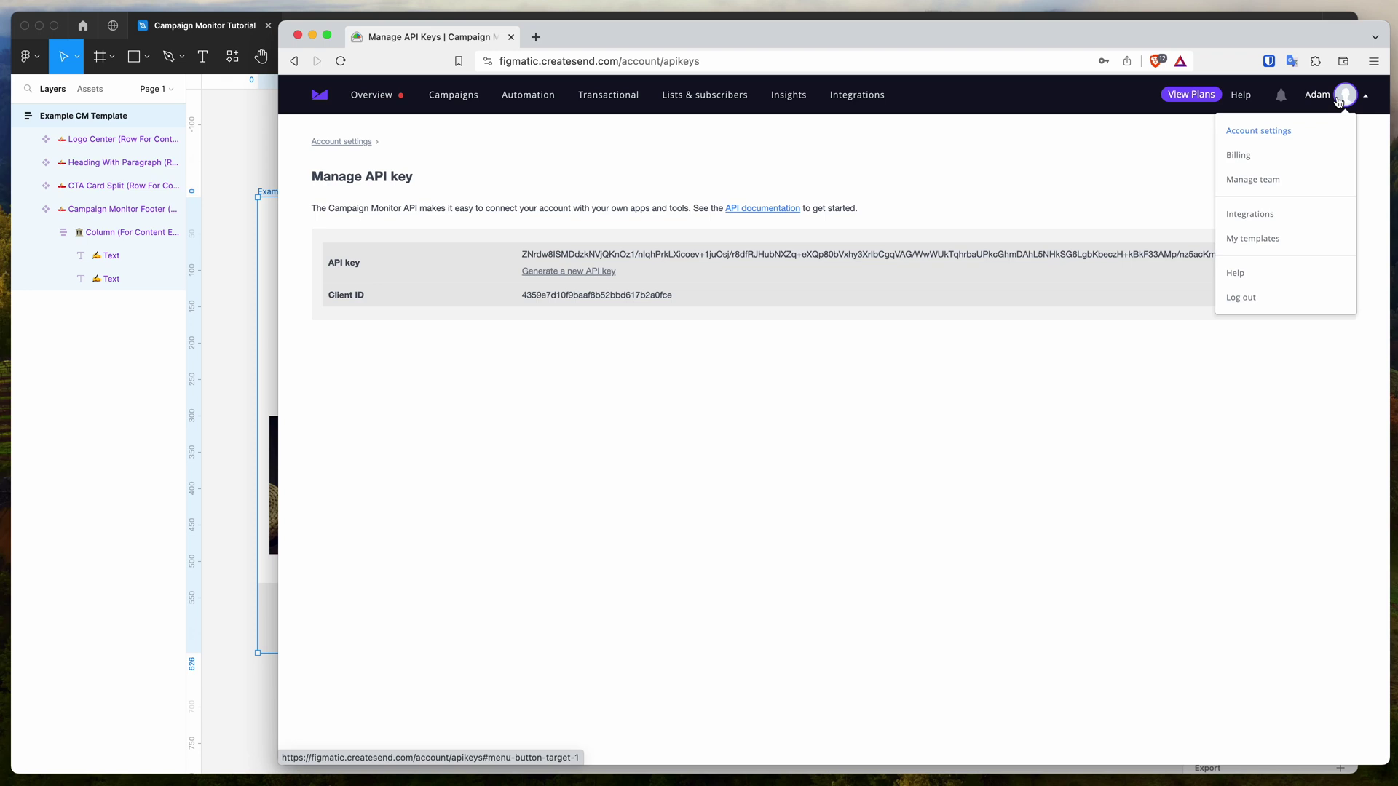
left_click(1263, 245)
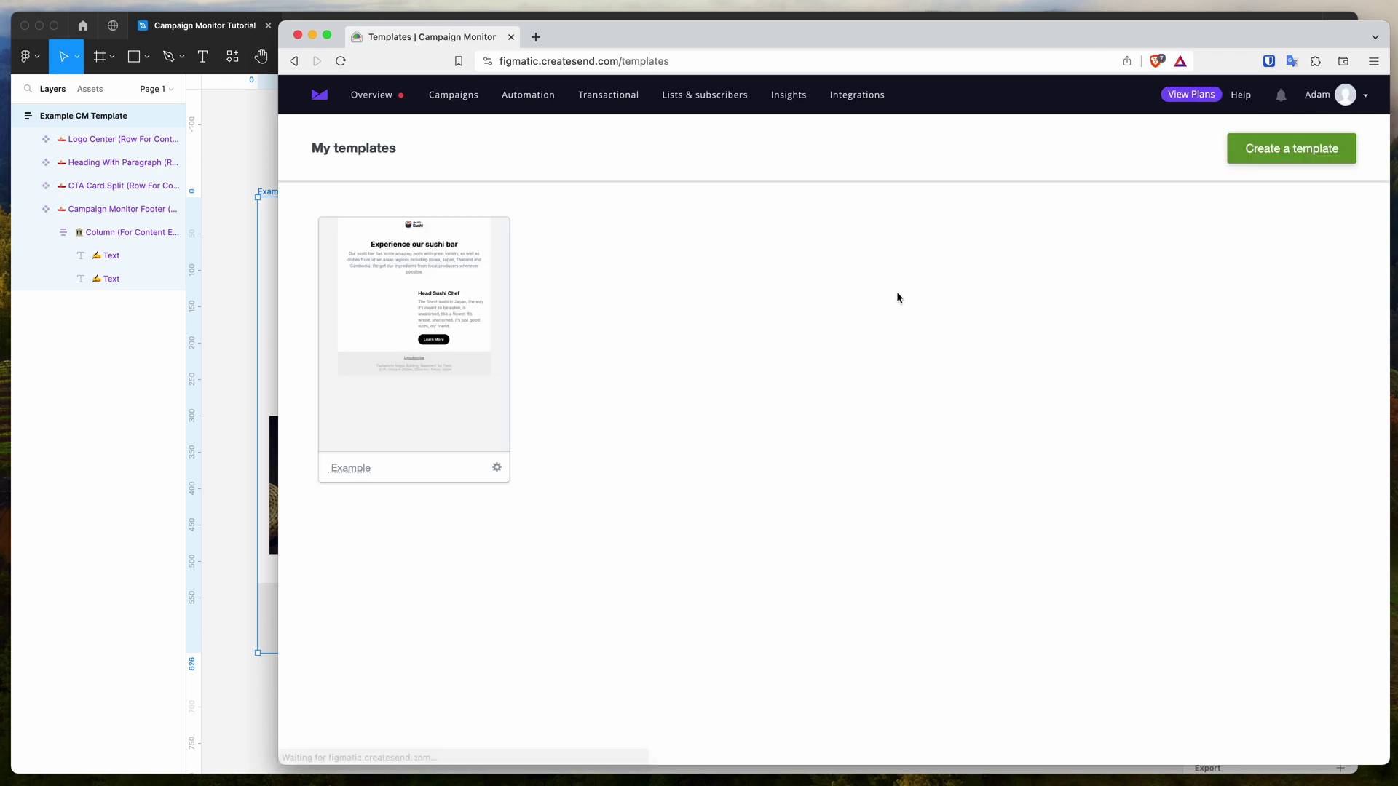
Step: Preview the Example template full-size, checking its heading, chef paragraph and footer address
left_click(419, 277)
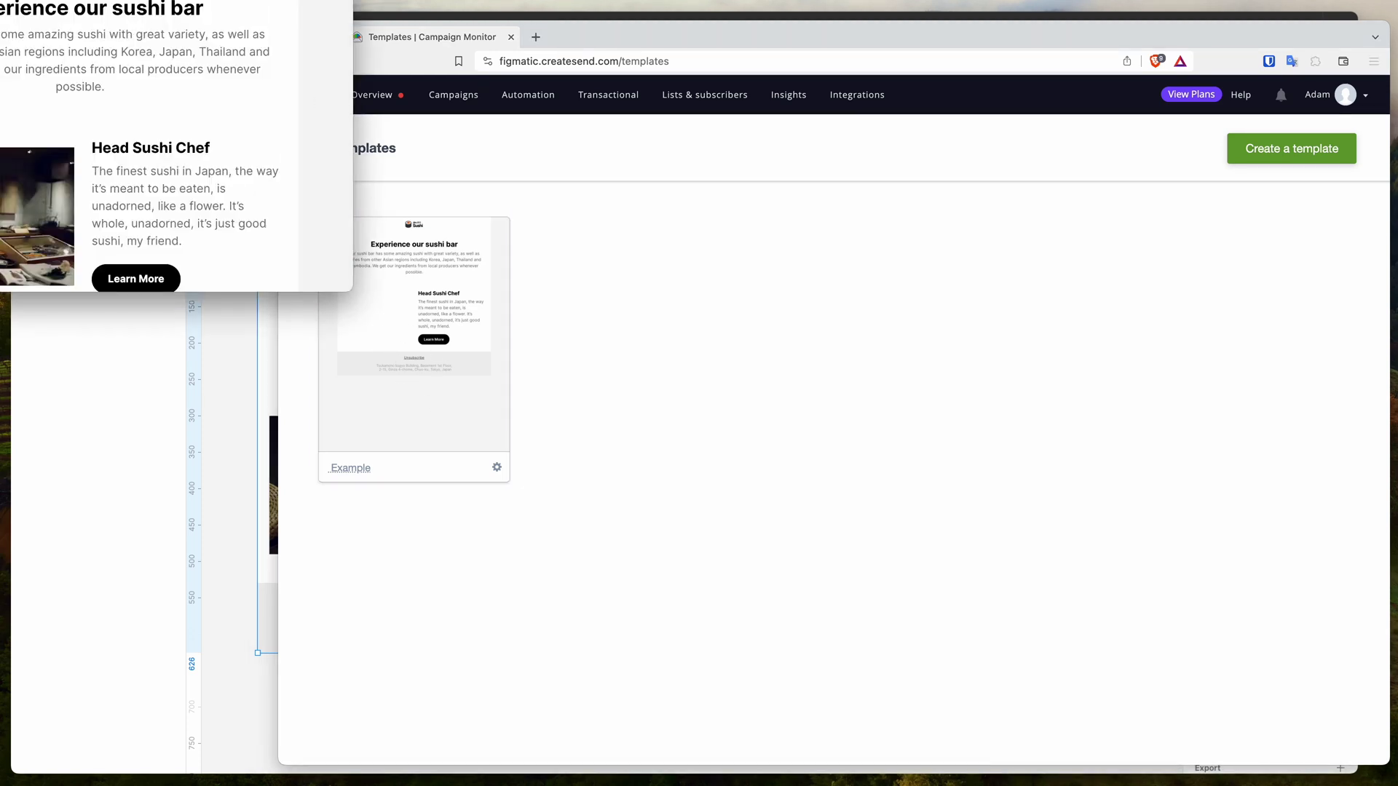
left_click_drag(490, 58, 714, 149)
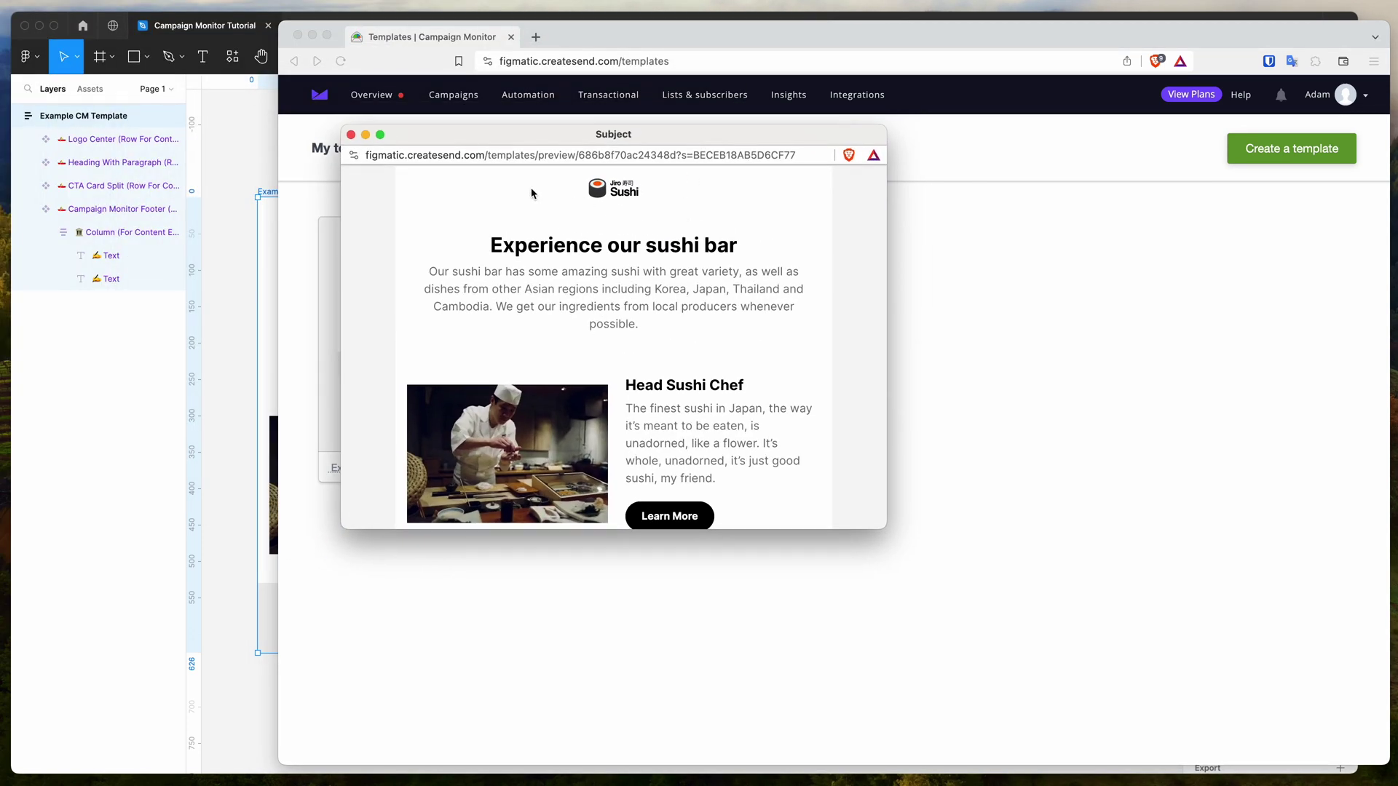
left_click_drag(534, 194, 586, 270)
left_click(586, 271)
scroll(586, 270, "down", 2)
scroll(586, 270, "down", 1)
left_click_drag(624, 288, 727, 331)
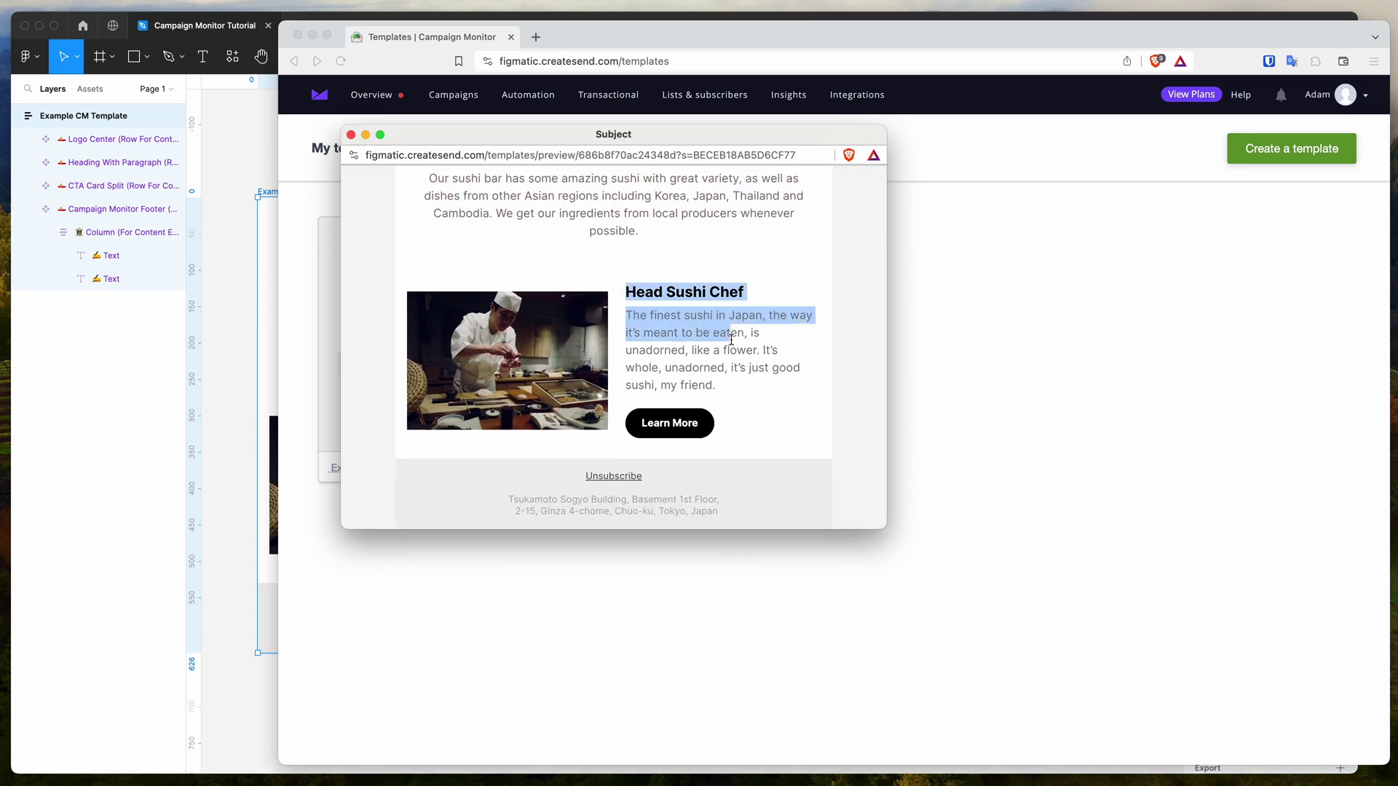
left_click(731, 339)
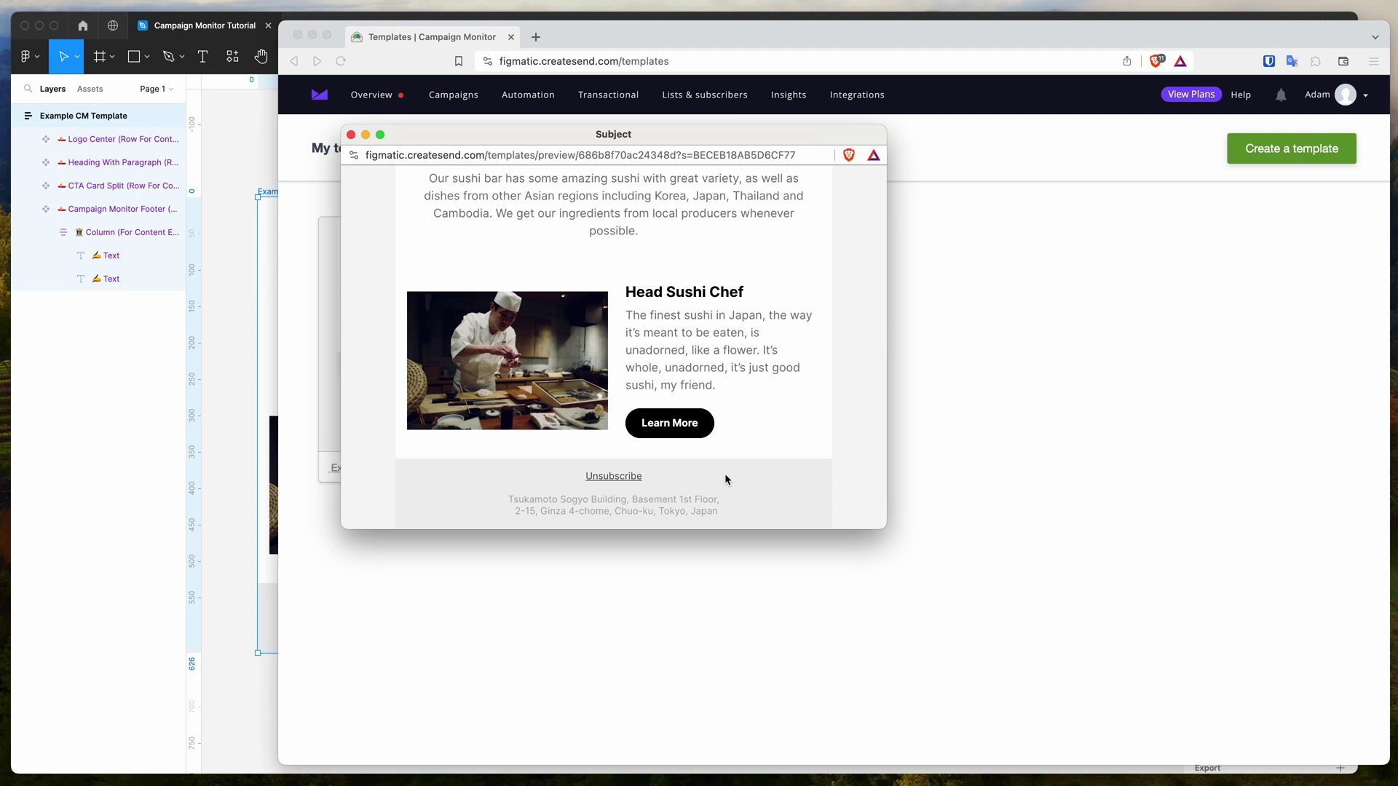
mouse_move(728, 512)
left_mouse_down()
mouse_move(561, 483)
mouse_move(711, 493)
mouse_move(725, 514)
left_mouse_up()
Step: Scroll back to the top of the Example preview and close it
scroll(726, 514, "up", 1)
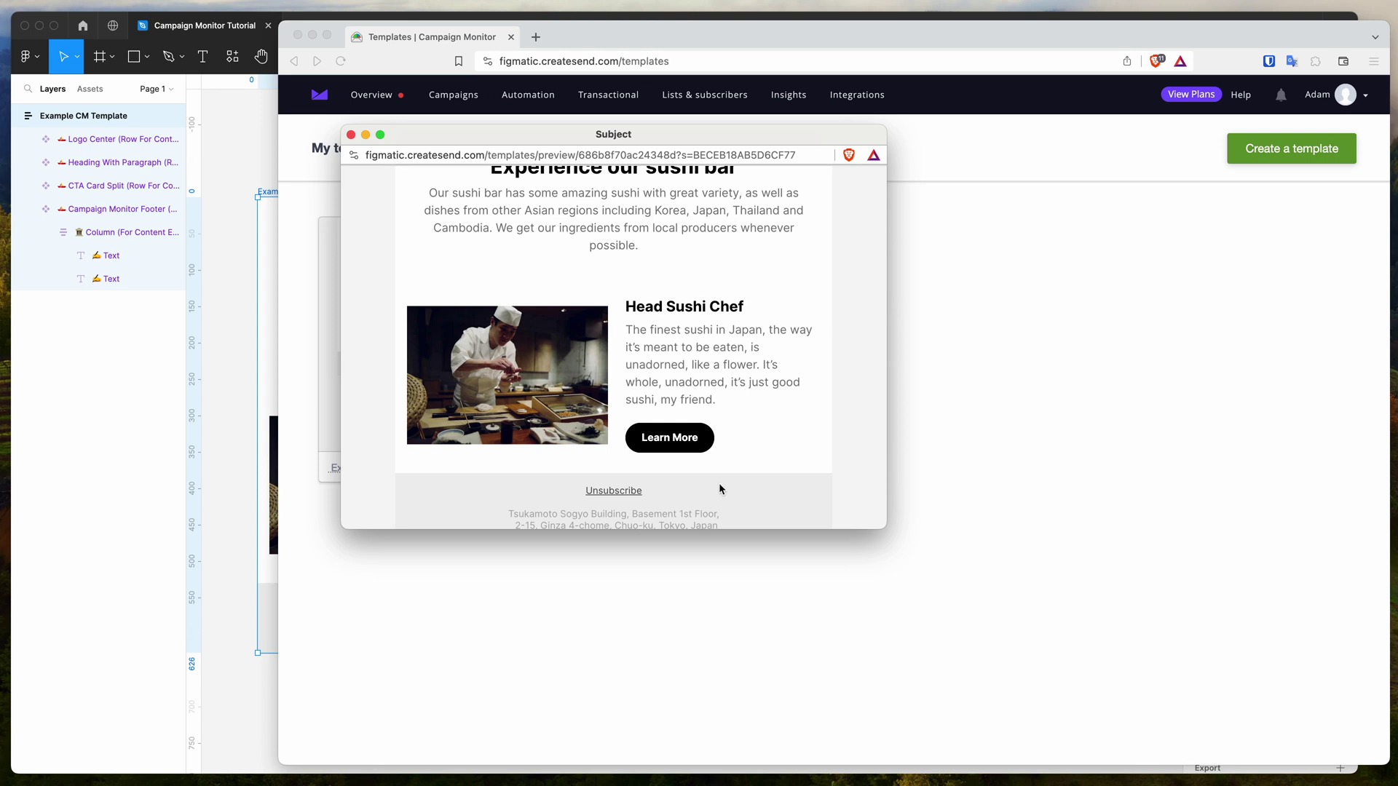
scroll(721, 473, "up", 1)
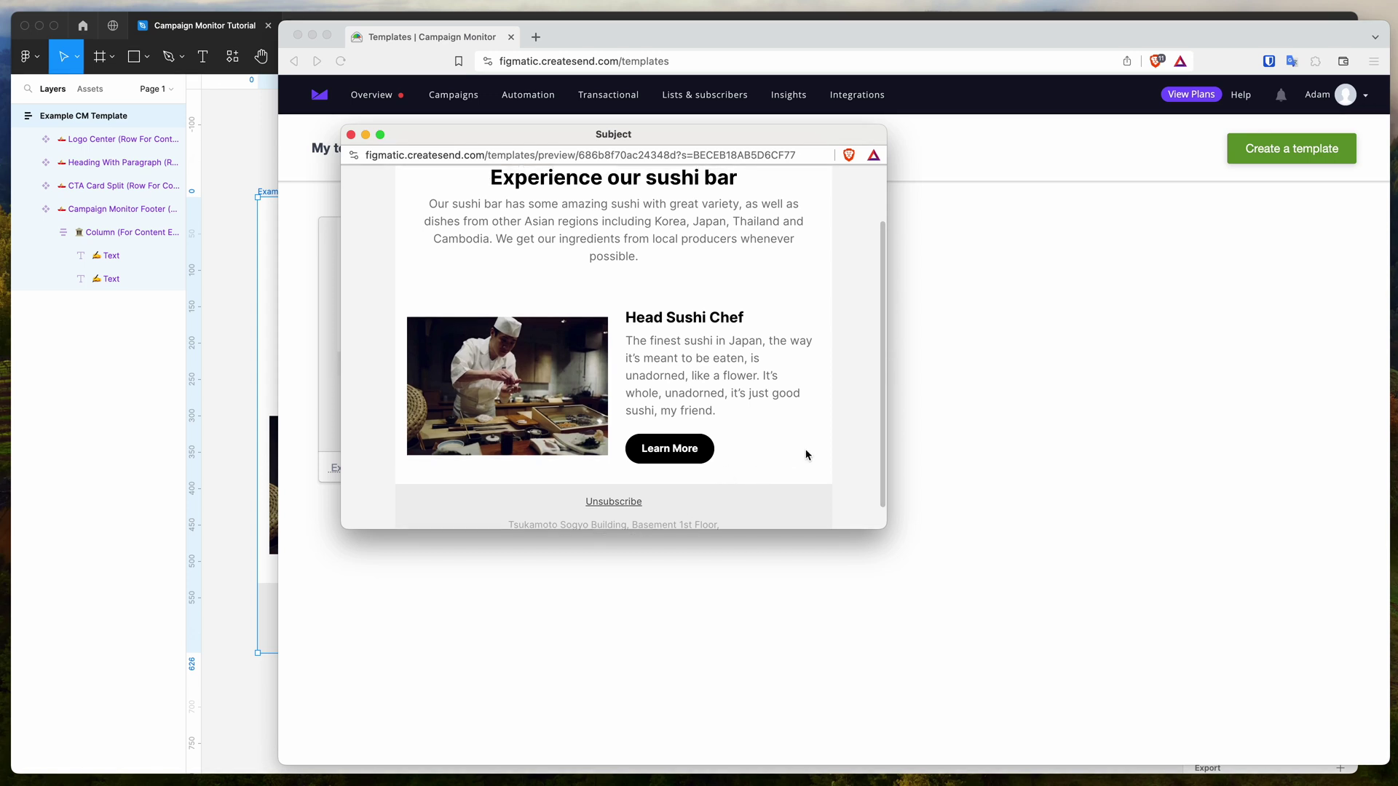
scroll(818, 443, "up", 1)
scroll(819, 422, "up", 1)
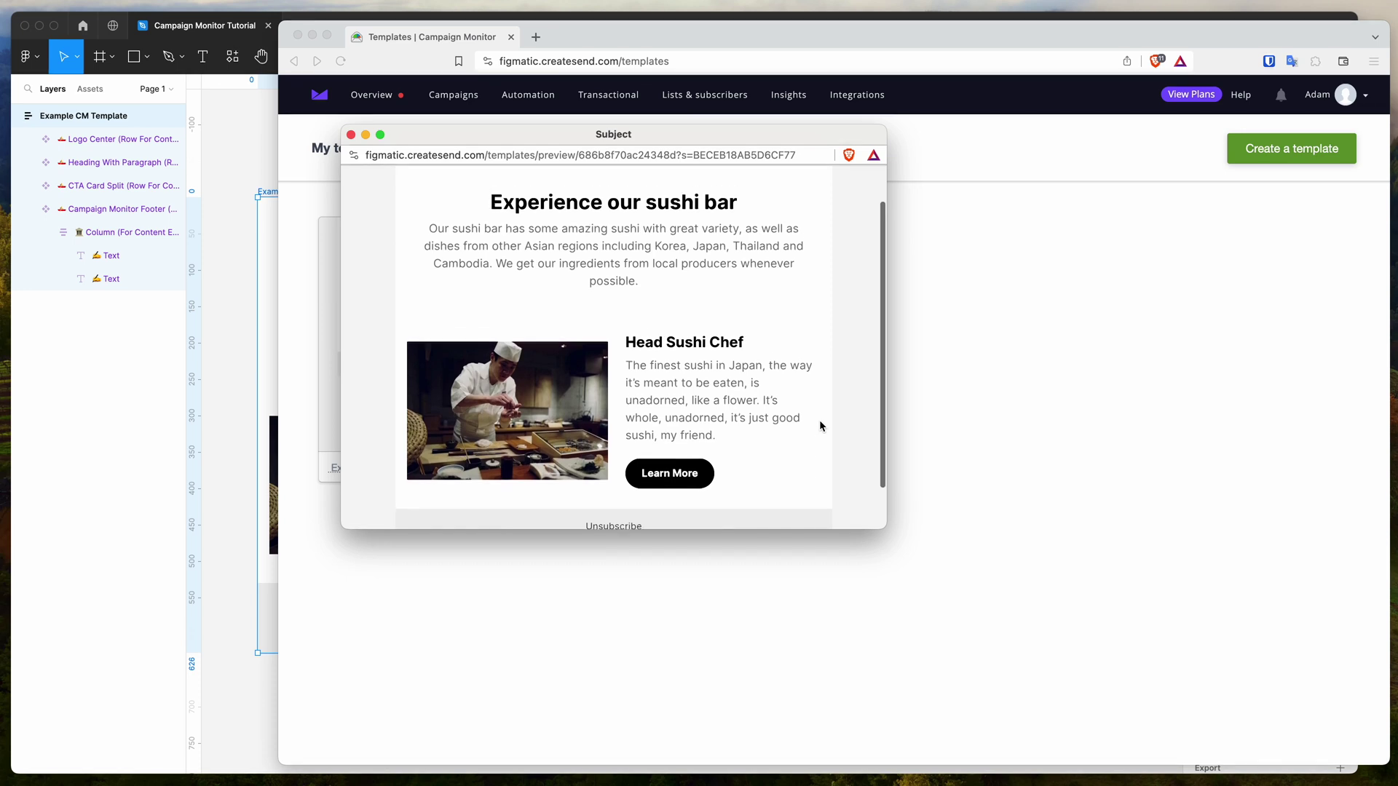
scroll(820, 426, "up", 3)
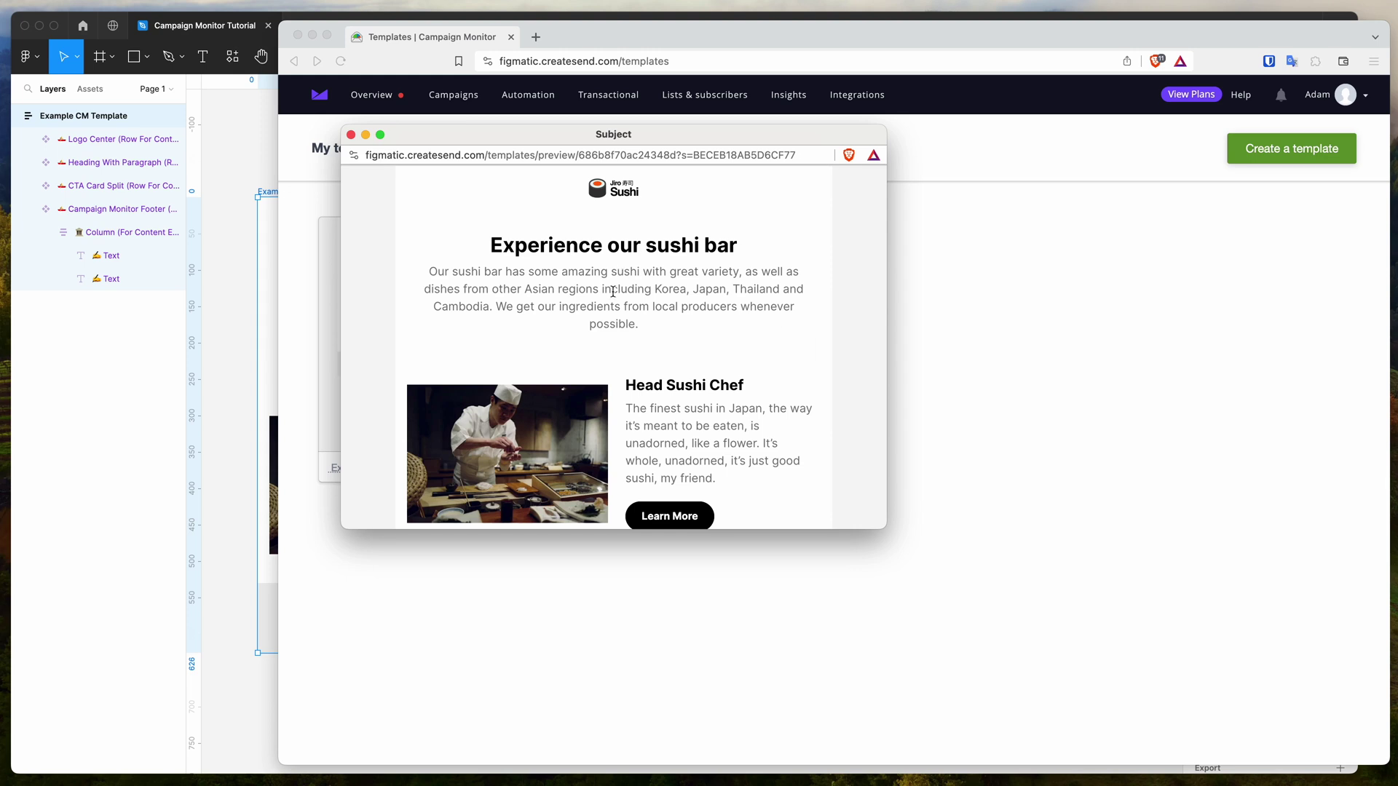
key("super+w")
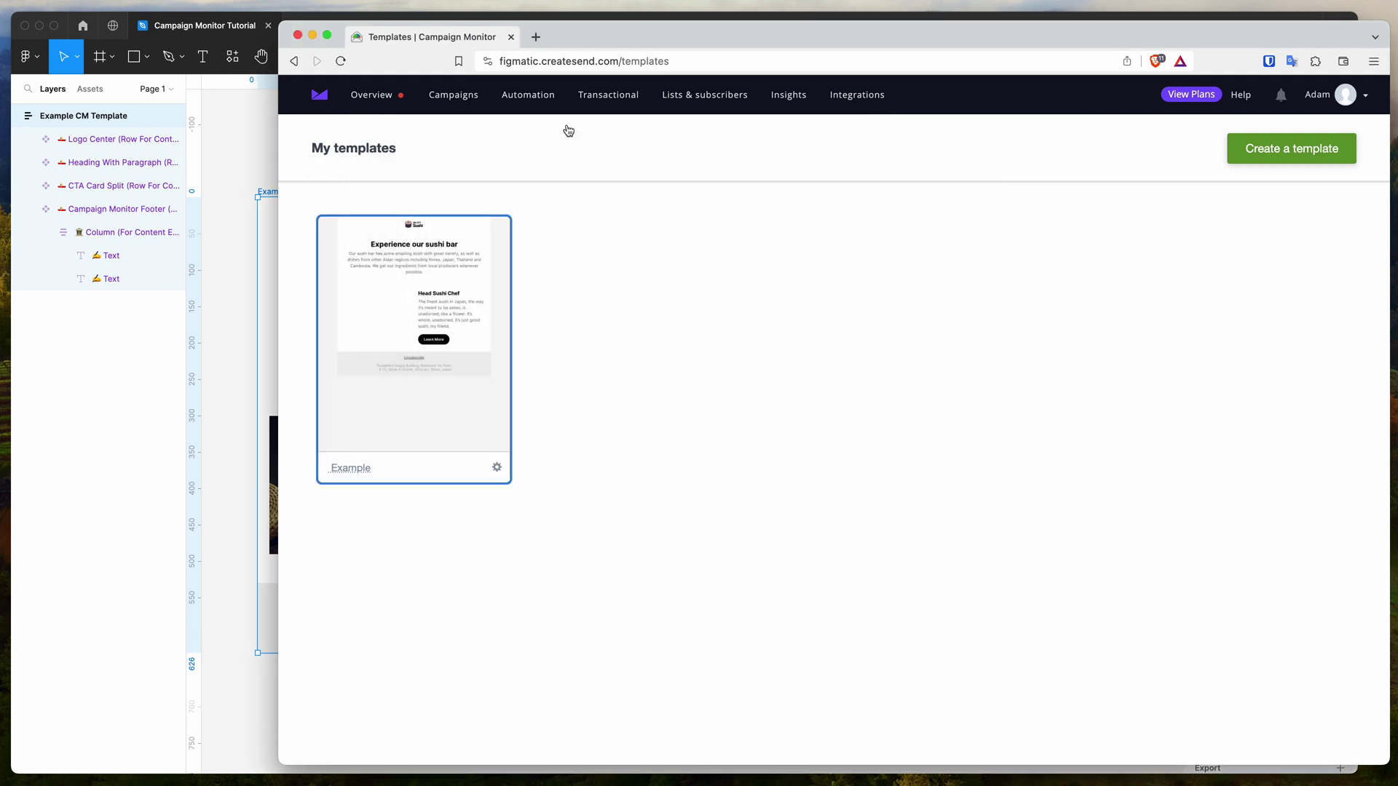
Step: Create a new campaign named 'My First Campaign' from the Campaigns overview
left_click(444, 107)
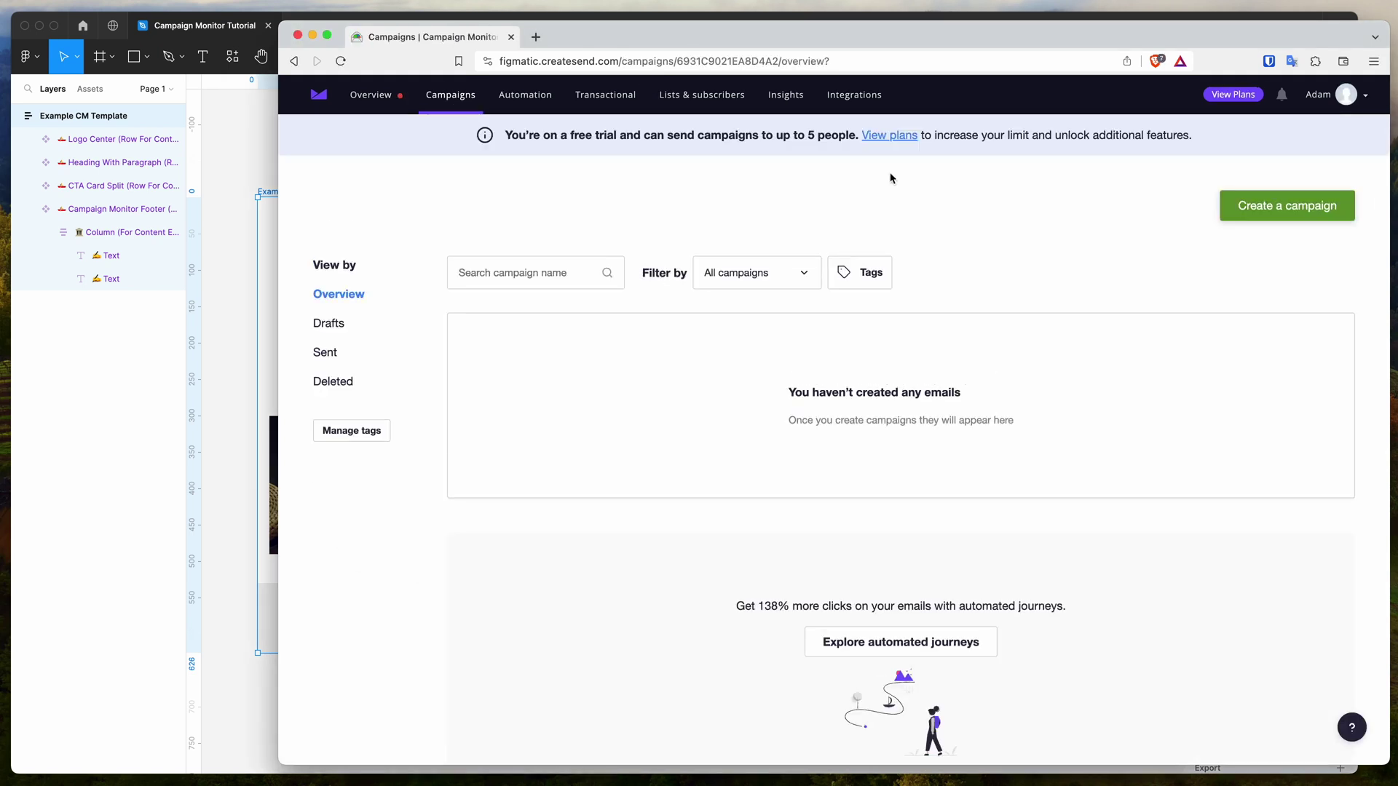
left_click(1257, 210)
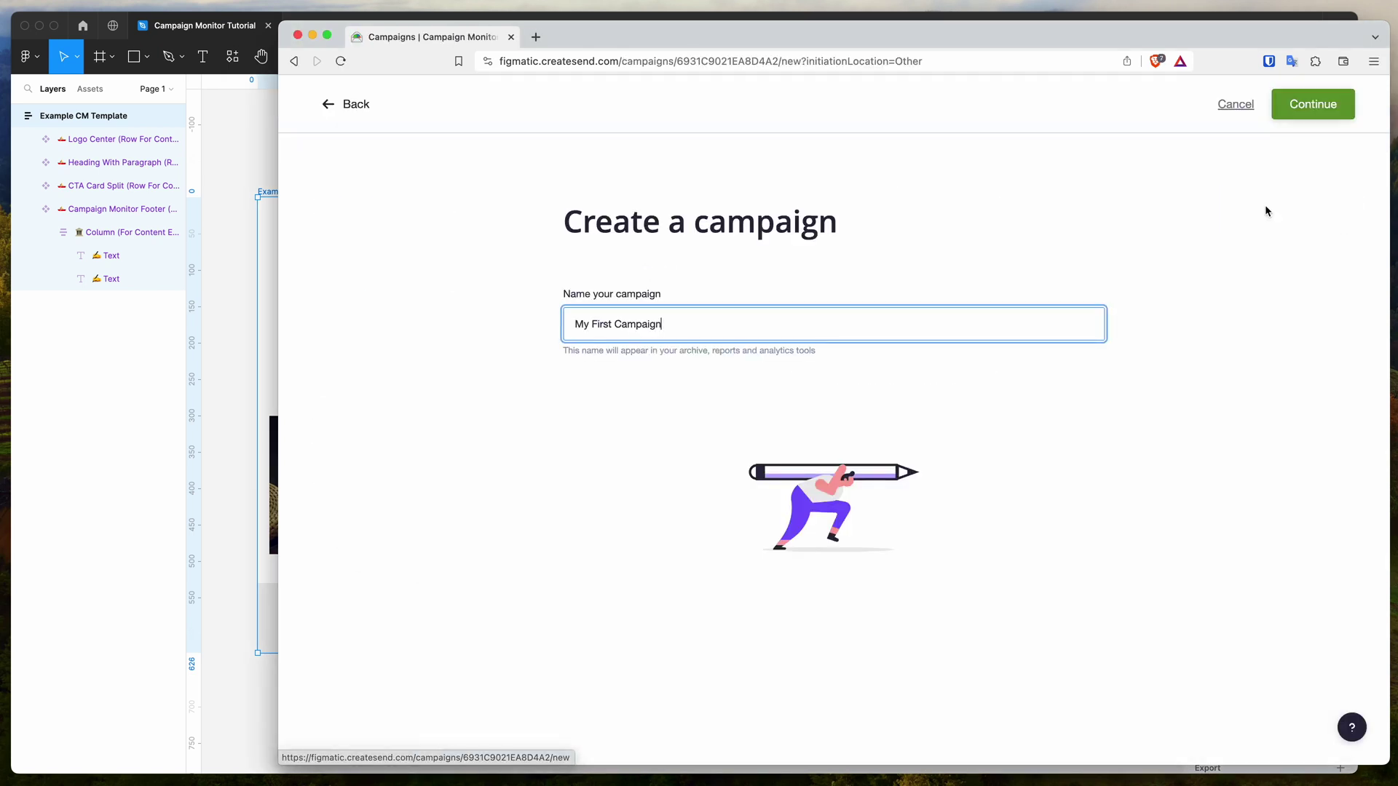
left_click(1307, 107)
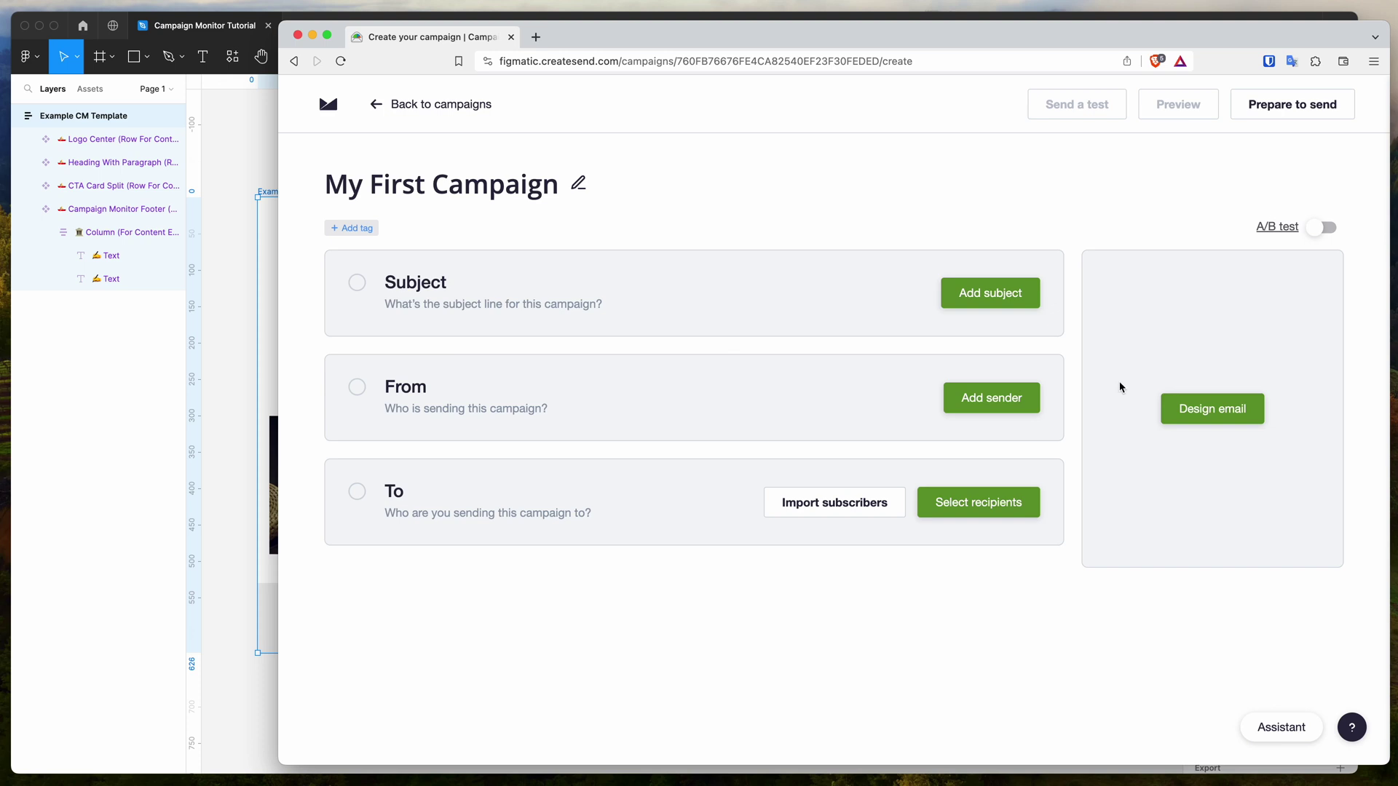
Step: Design the campaign email from the saved Example template, preview it, then move the browser aside
left_click(1214, 406)
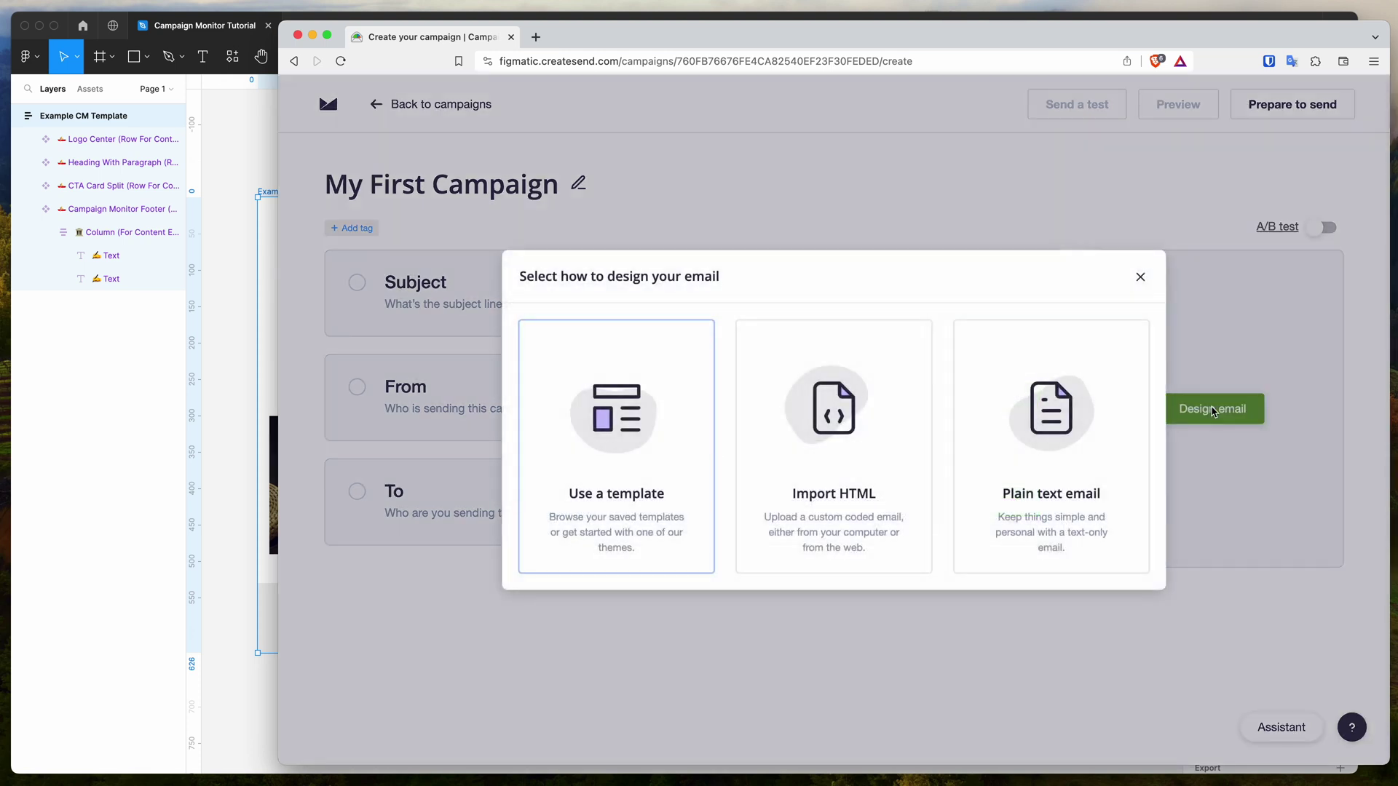
left_click(639, 448)
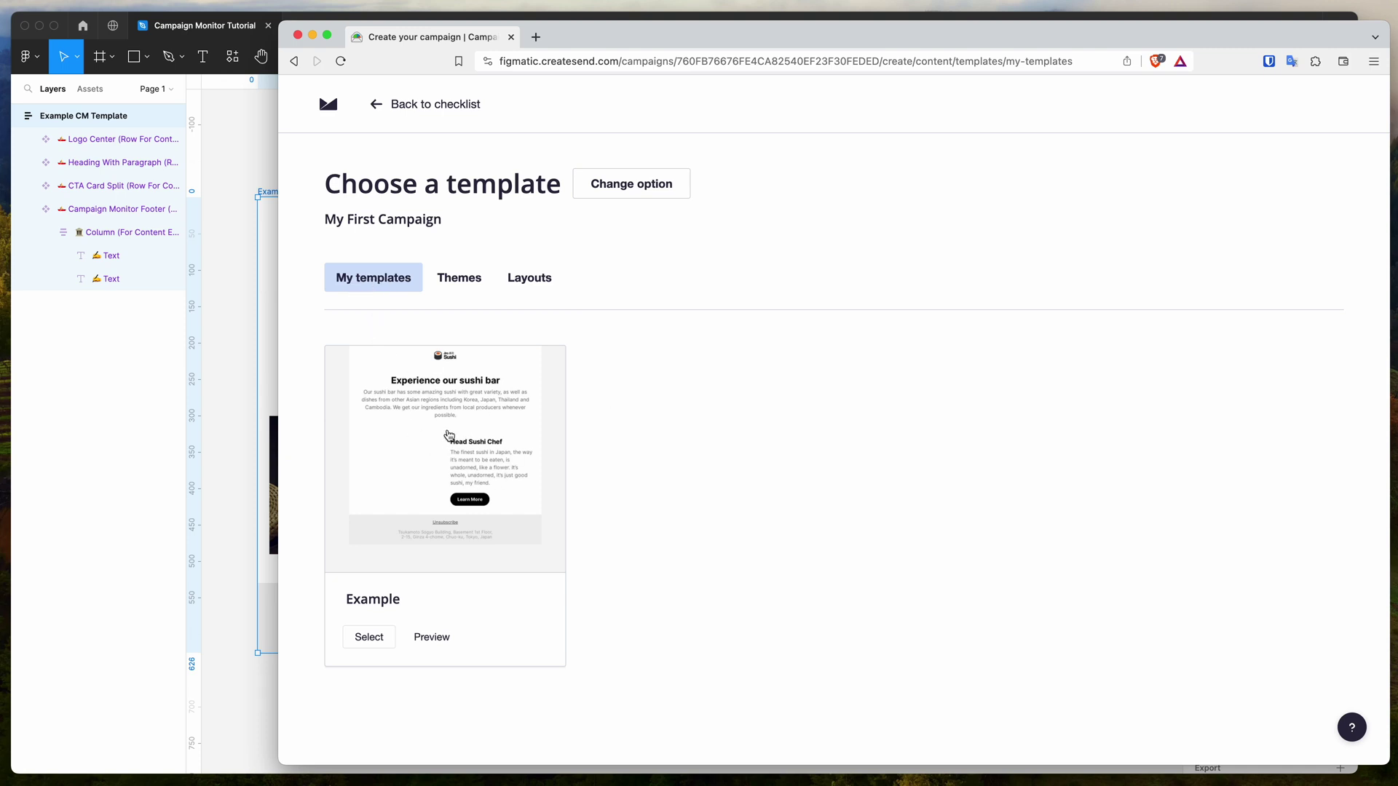
left_click(369, 637)
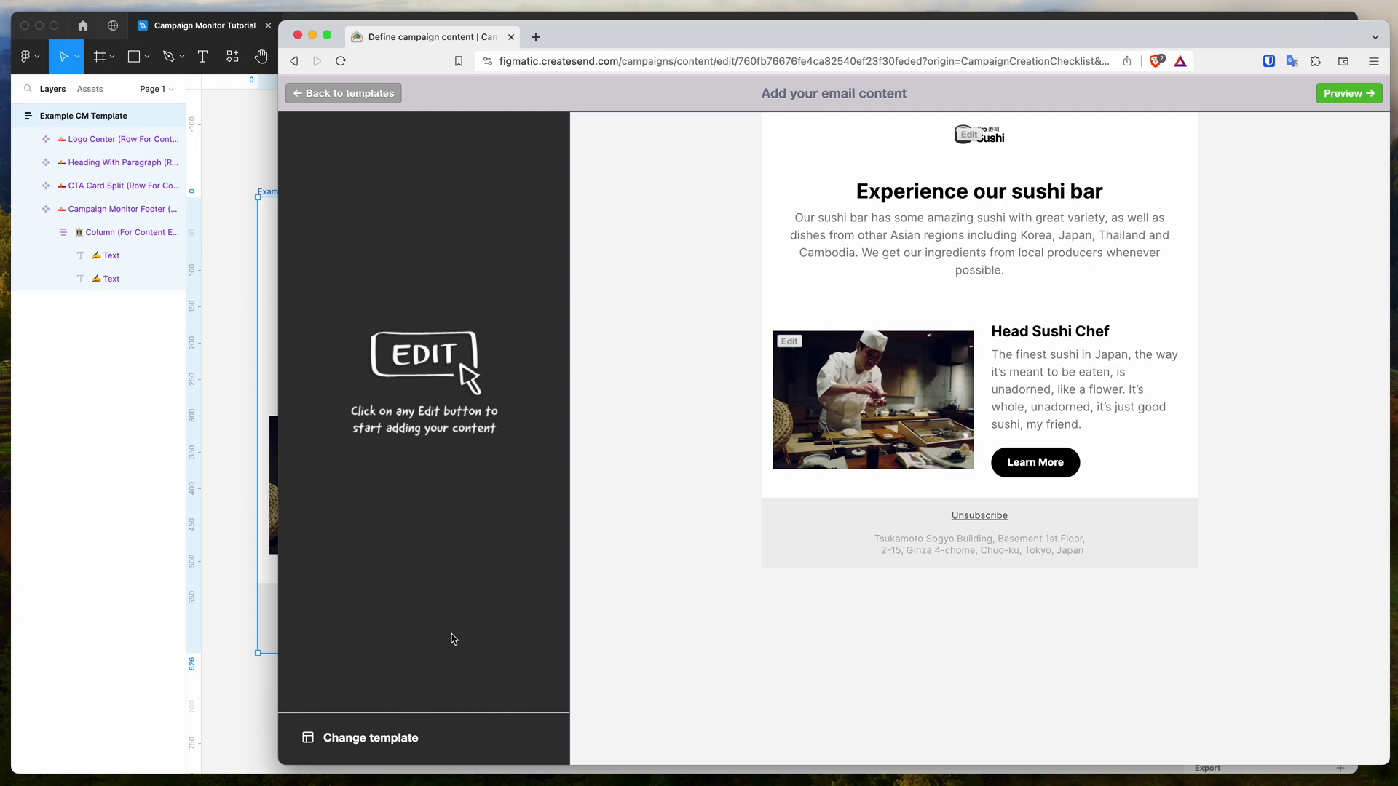
left_click(1375, 92)
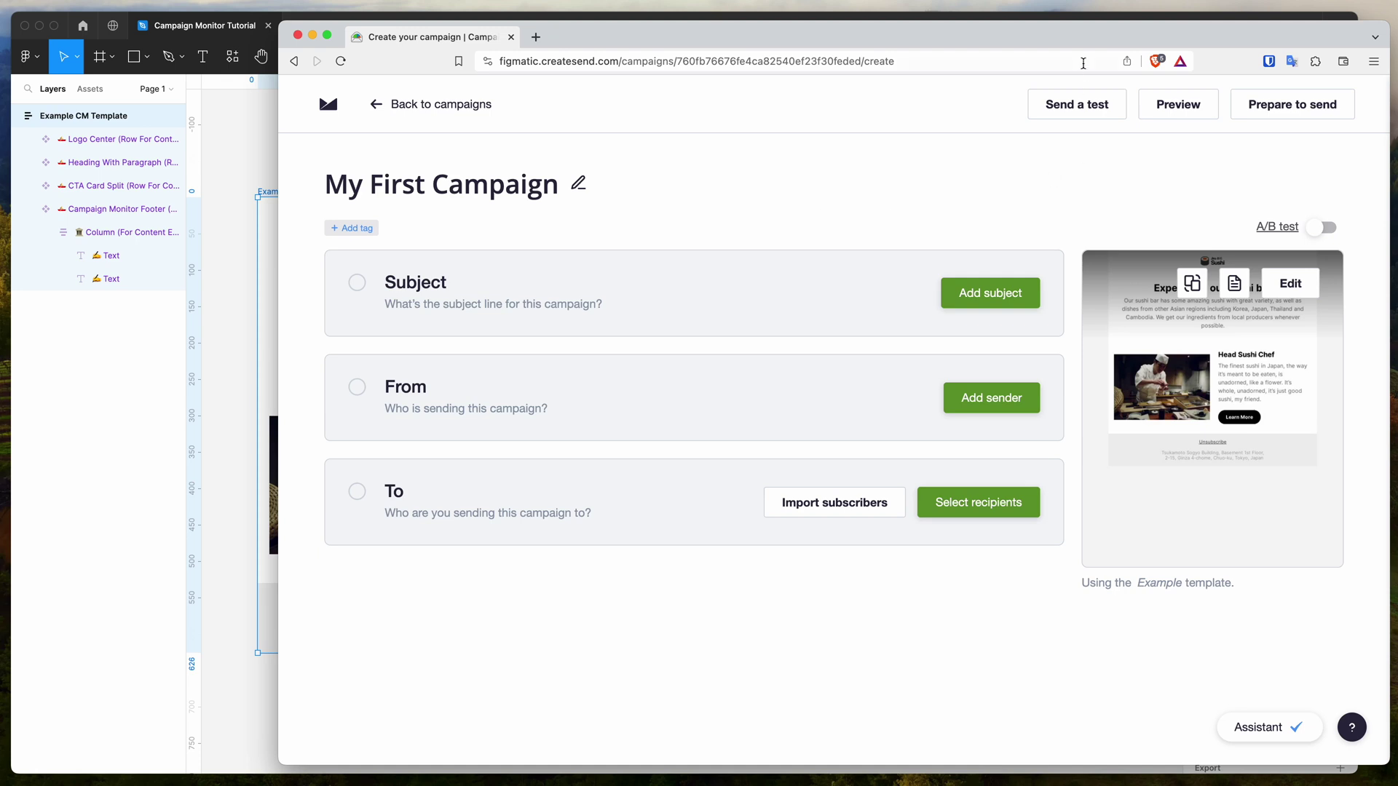
left_click_drag(1080, 44, 1080, 43)
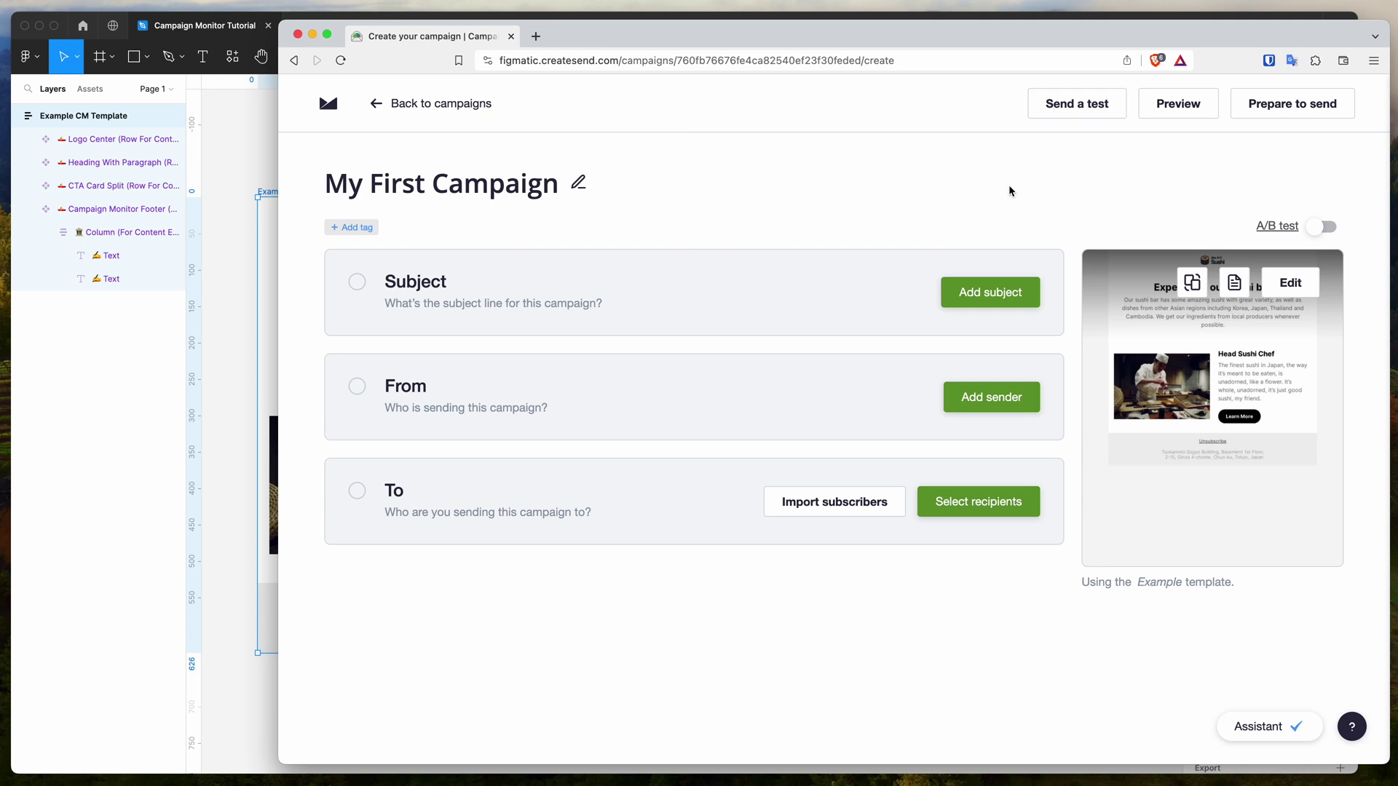
Step: Bring the Figma file with the Emailify upload confirmation back to the front
left_click(246, 254)
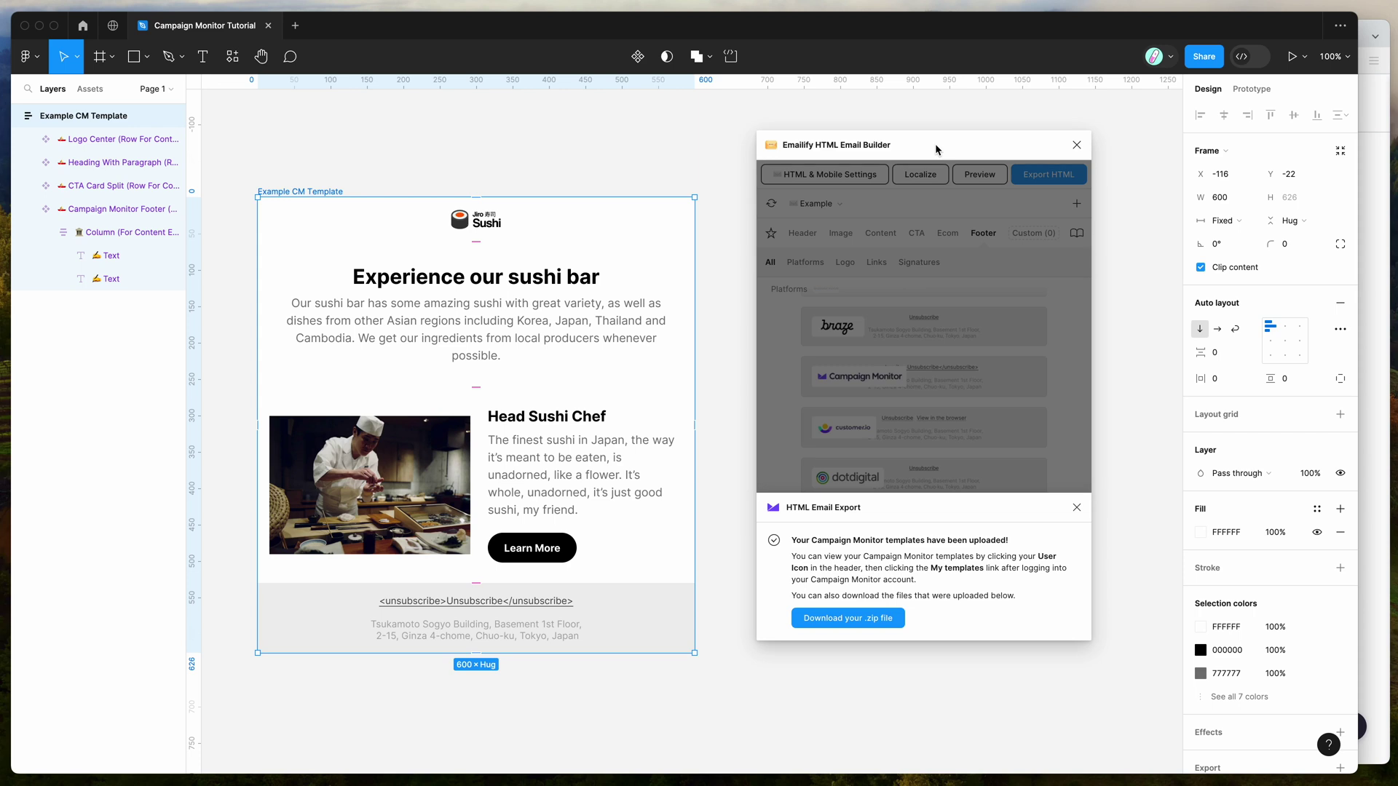
Step: Nudge the Emailify HTML Email Builder window slightly up and to the left
left_click_drag(948, 143, 926, 132)
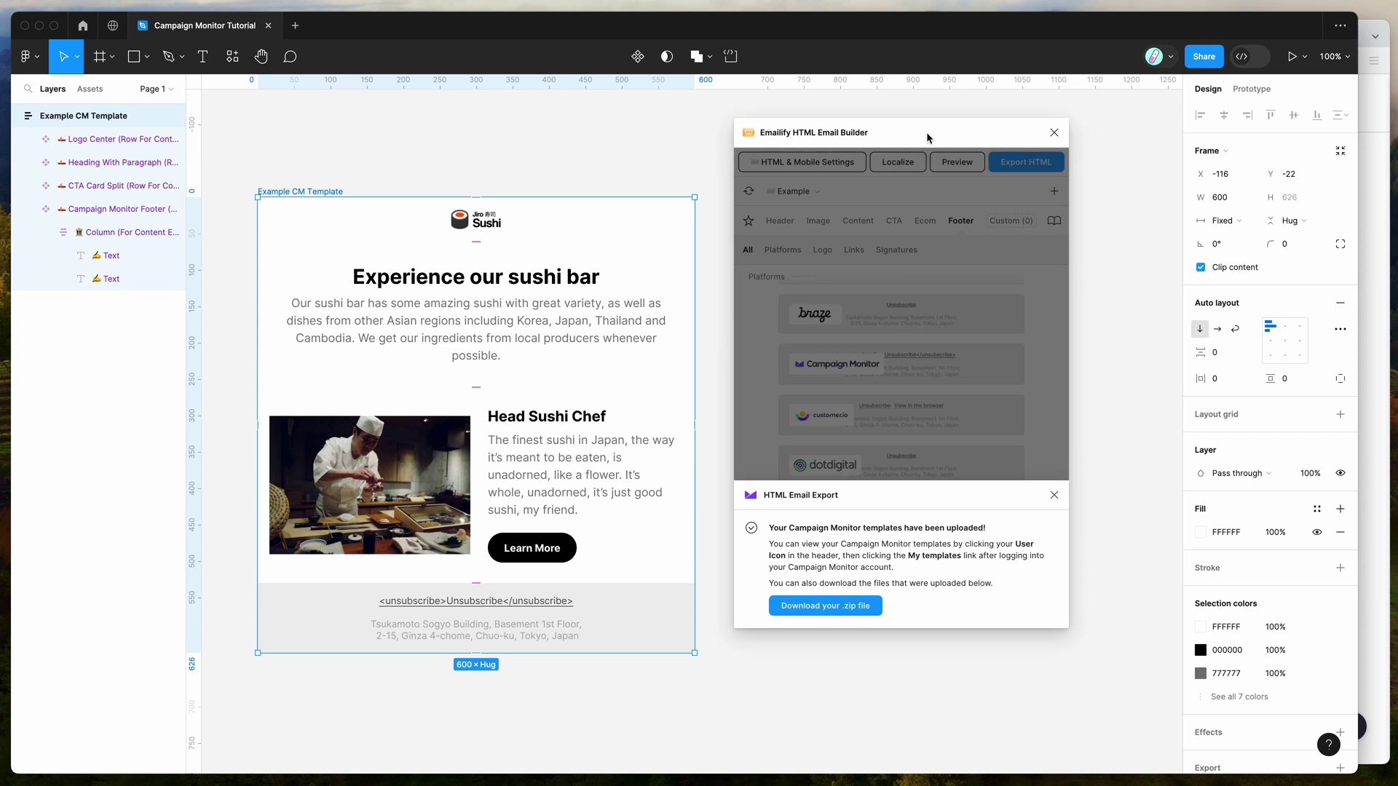